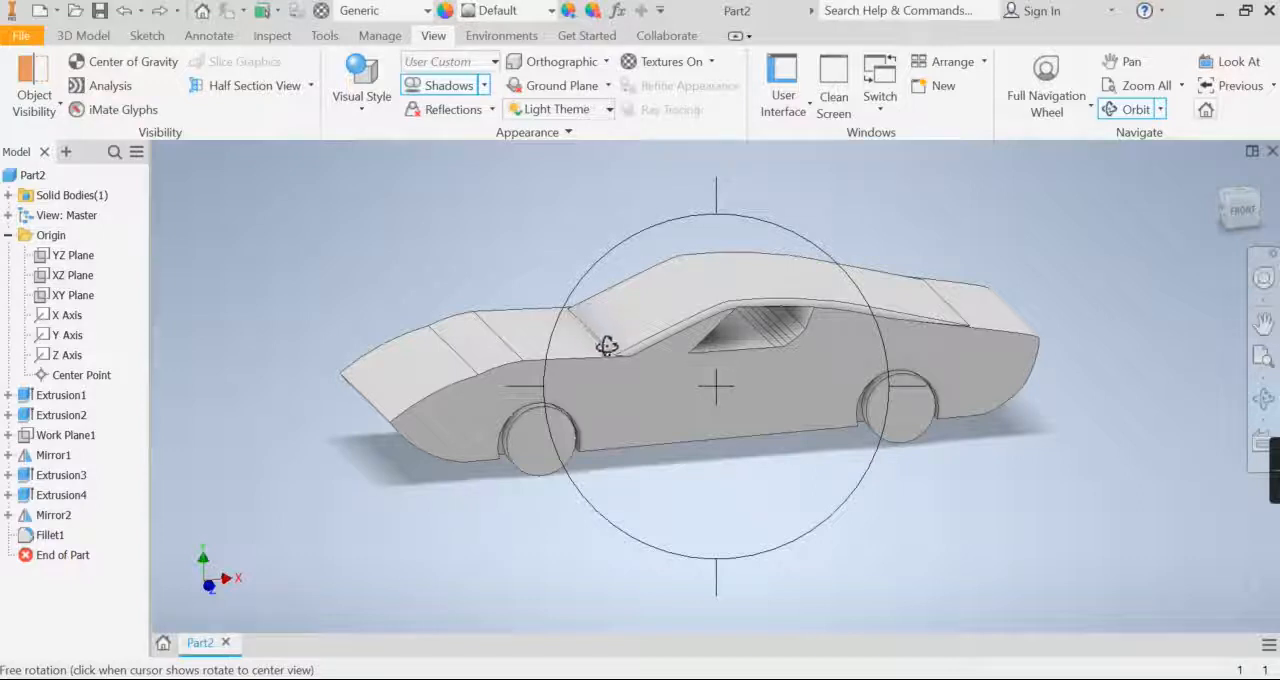
Step: Bring up the Appearance Browser beside the car model and expand the categories of the Autodesk Appearance Library
{"action": "left_click_drag", "start_coordinate": [646, 409], "coordinate": [655, 408]}
{"action": "left_click_drag", "start_coordinate": [573, 272], "coordinate": [573, 286]}
{"action": "right_click", "coordinate": [647, 339]}
{"action": "left_click", "coordinate": [703, 341]}
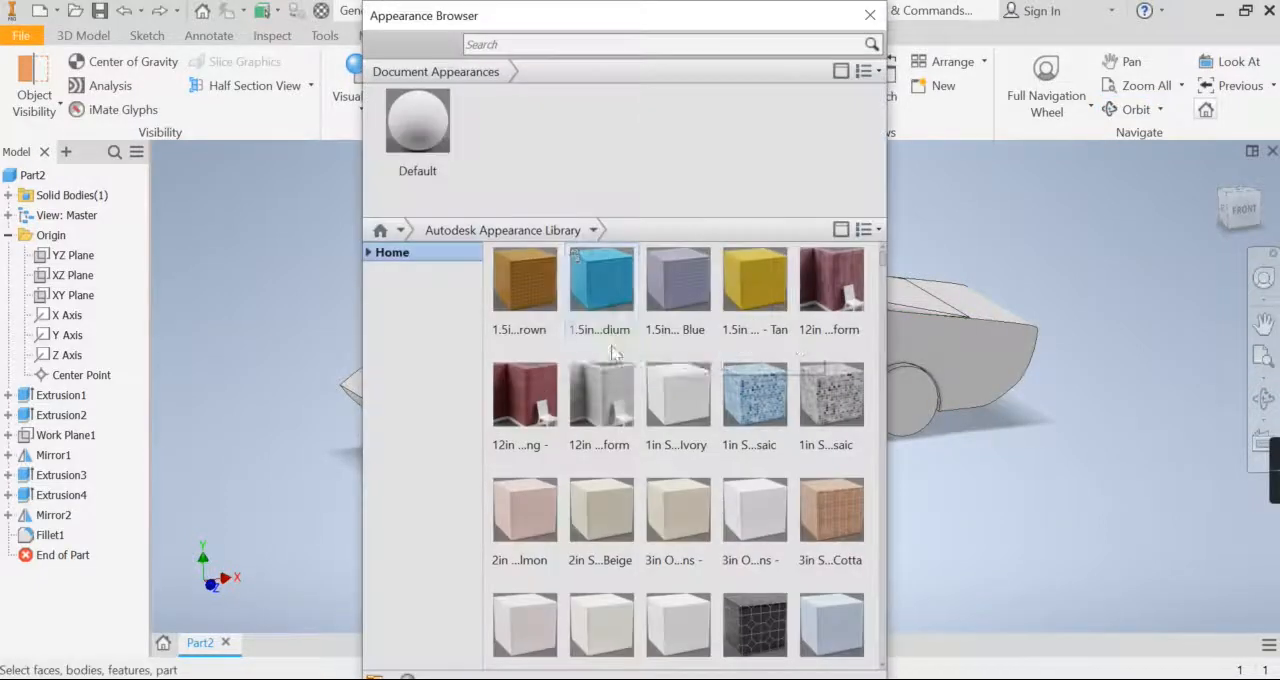
{"action": "left_click_drag", "start_coordinate": [746, 21], "coordinate": [388, 25]}
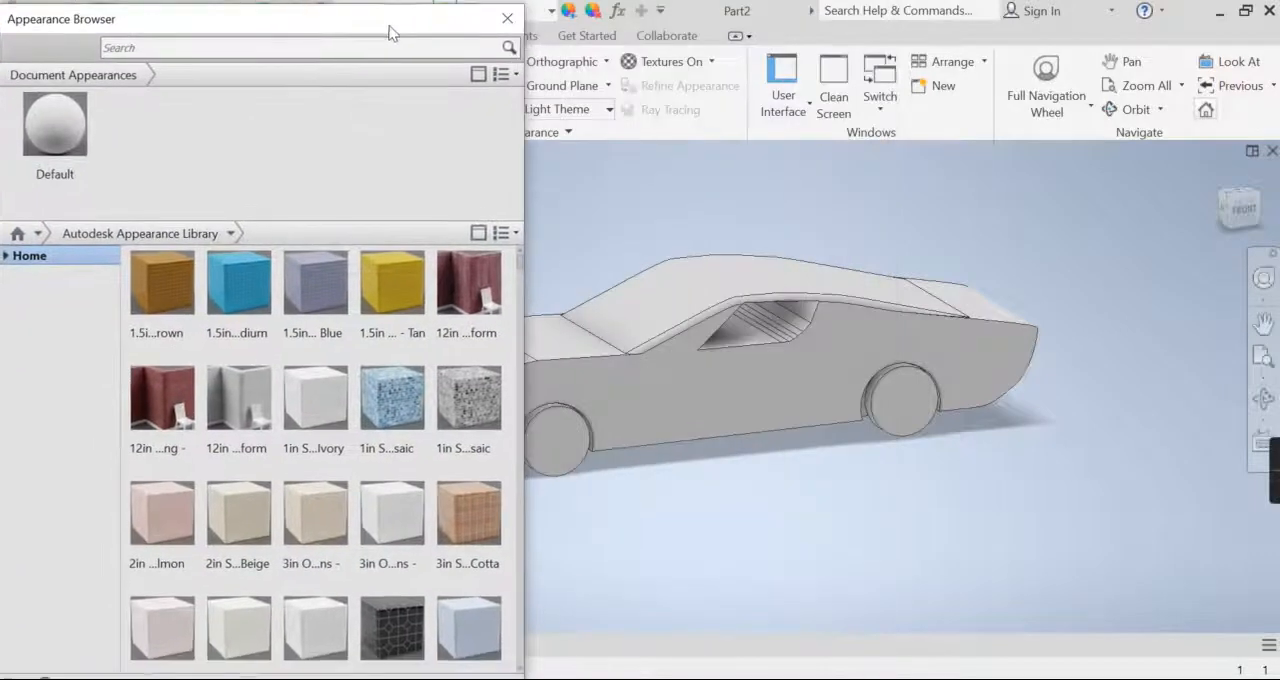
{"action": "middle_click_drag", "start_coordinate": [668, 365], "coordinate": [878, 381]}
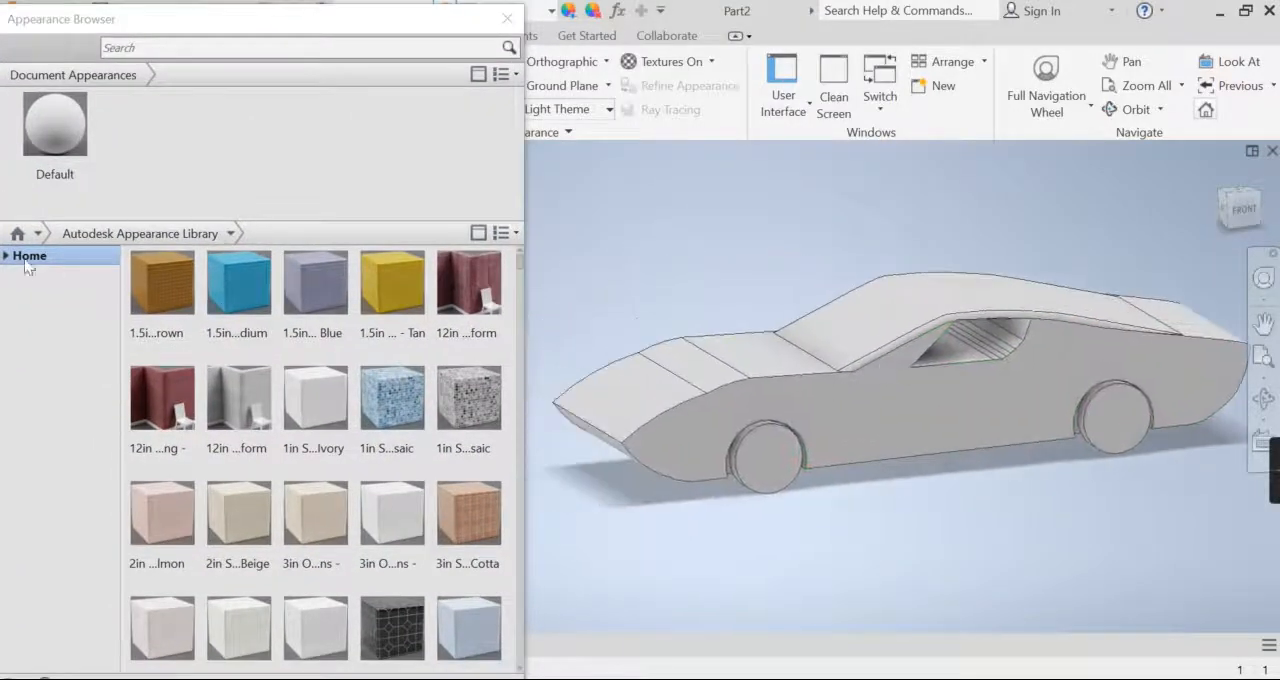
{"action": "left_click", "coordinate": [6, 257]}
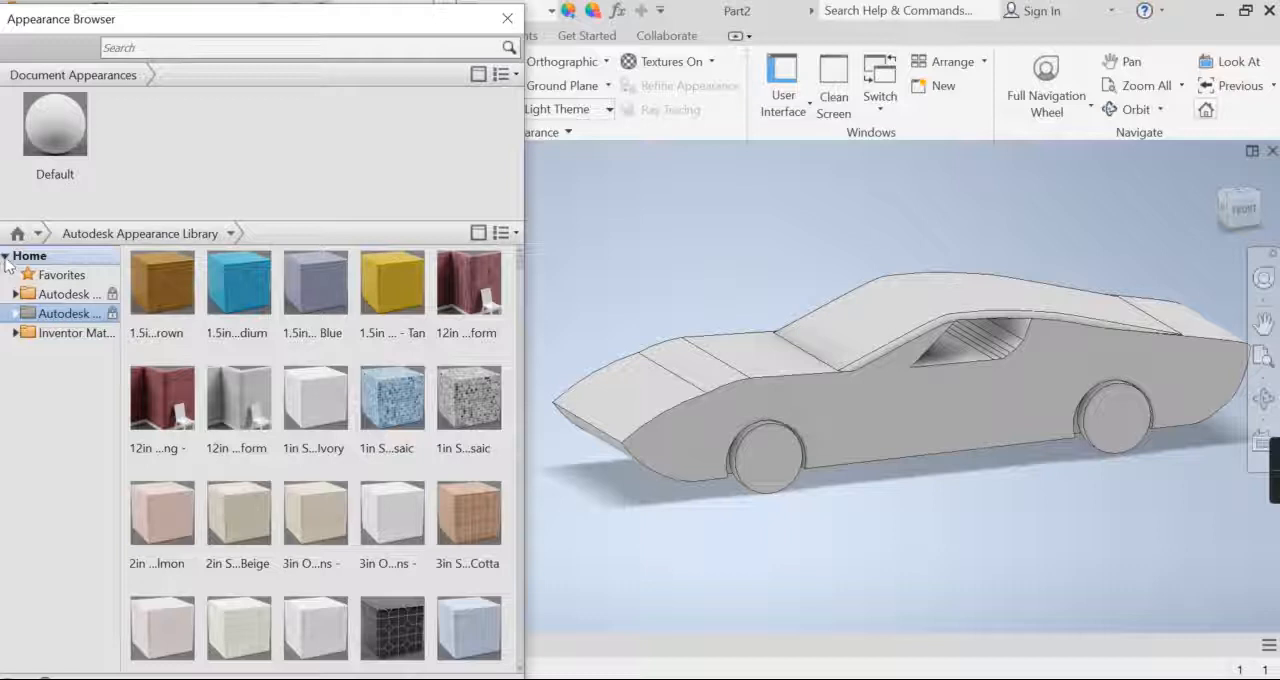
{"action": "left_click", "coordinate": [15, 315]}
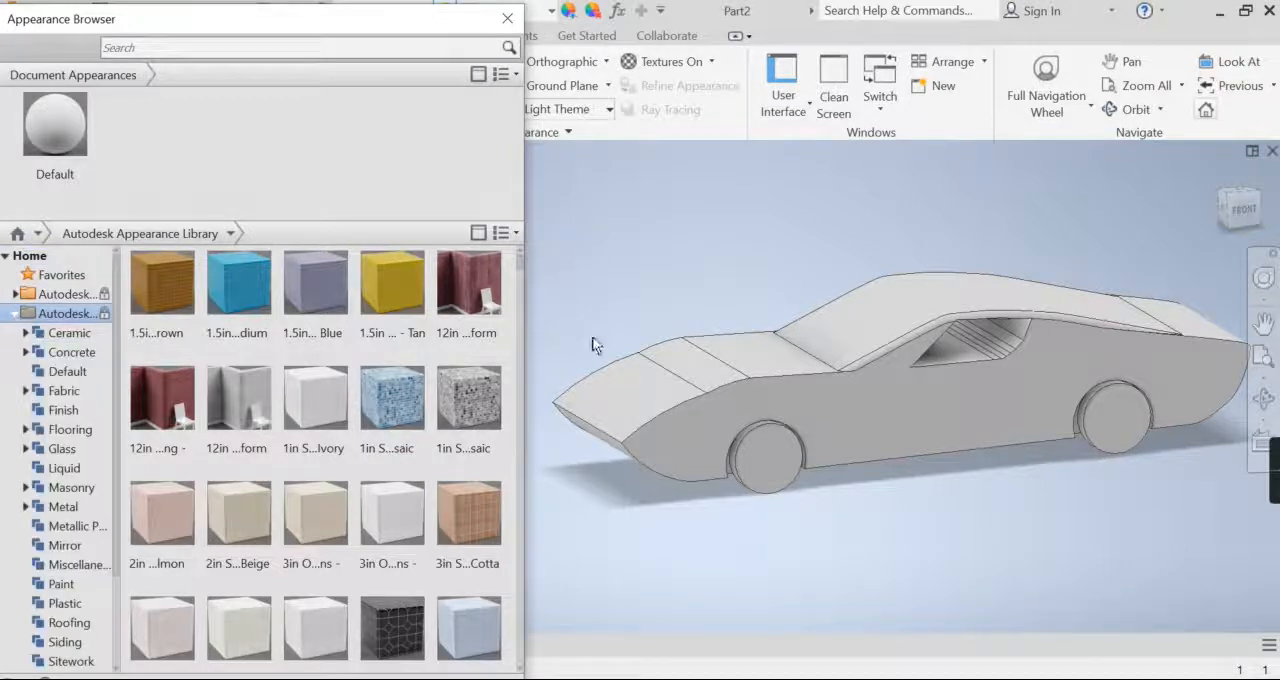
Step: Apply the wood appearance Birch - Solid Stained Dark Medium Gloss to the whole car
{"action": "scroll", "coordinate": [700, 300], "scroll_direction": "up", "scroll_amount": 3}
{"action": "left_click_drag", "start_coordinate": [616, 230], "coordinate": [1110, 472]}
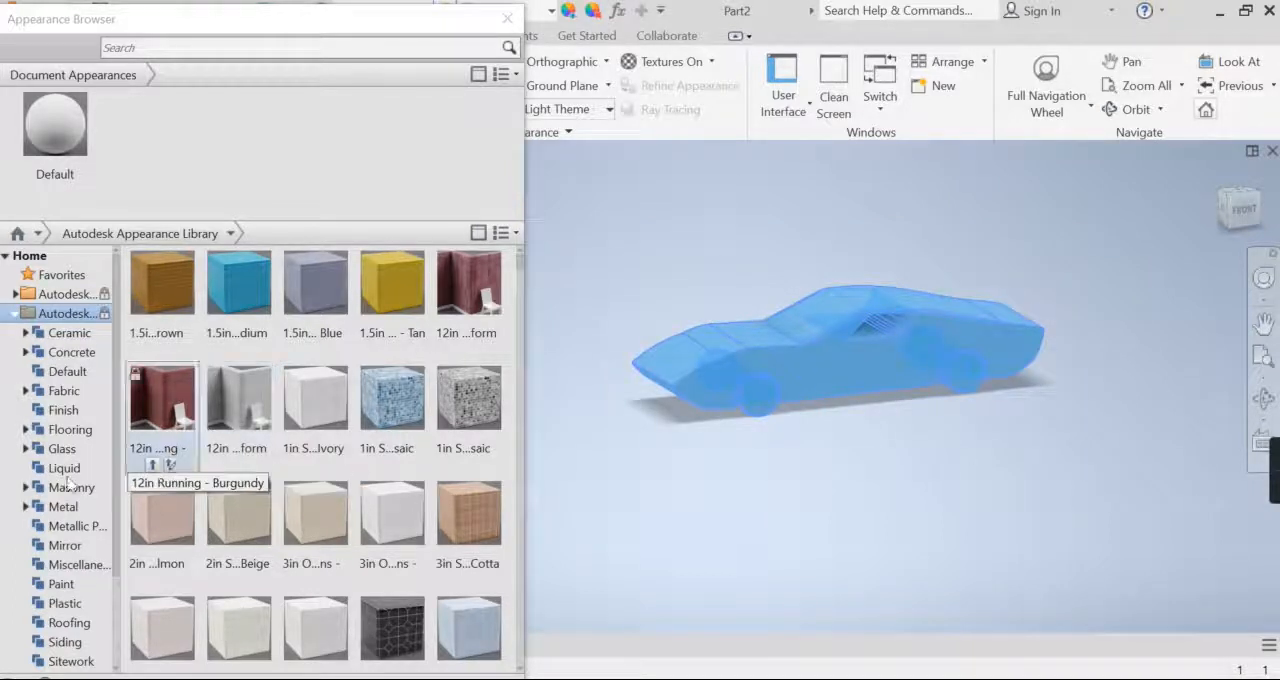
{"action": "scroll", "coordinate": [71, 426], "scroll_direction": "down", "scroll_amount": 1}
{"action": "scroll", "coordinate": [72, 590], "scroll_direction": "down", "scroll_amount": 1}
{"action": "left_click", "coordinate": [78, 646]}
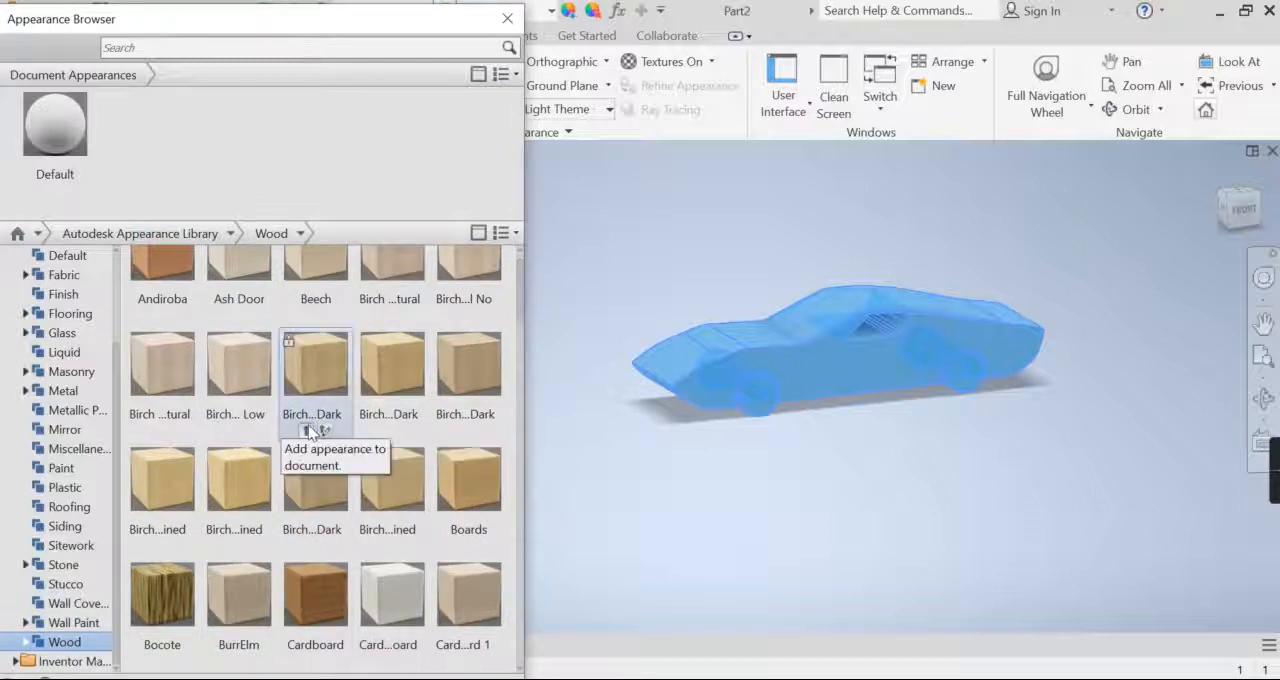
{"action": "left_click", "coordinate": [308, 430]}
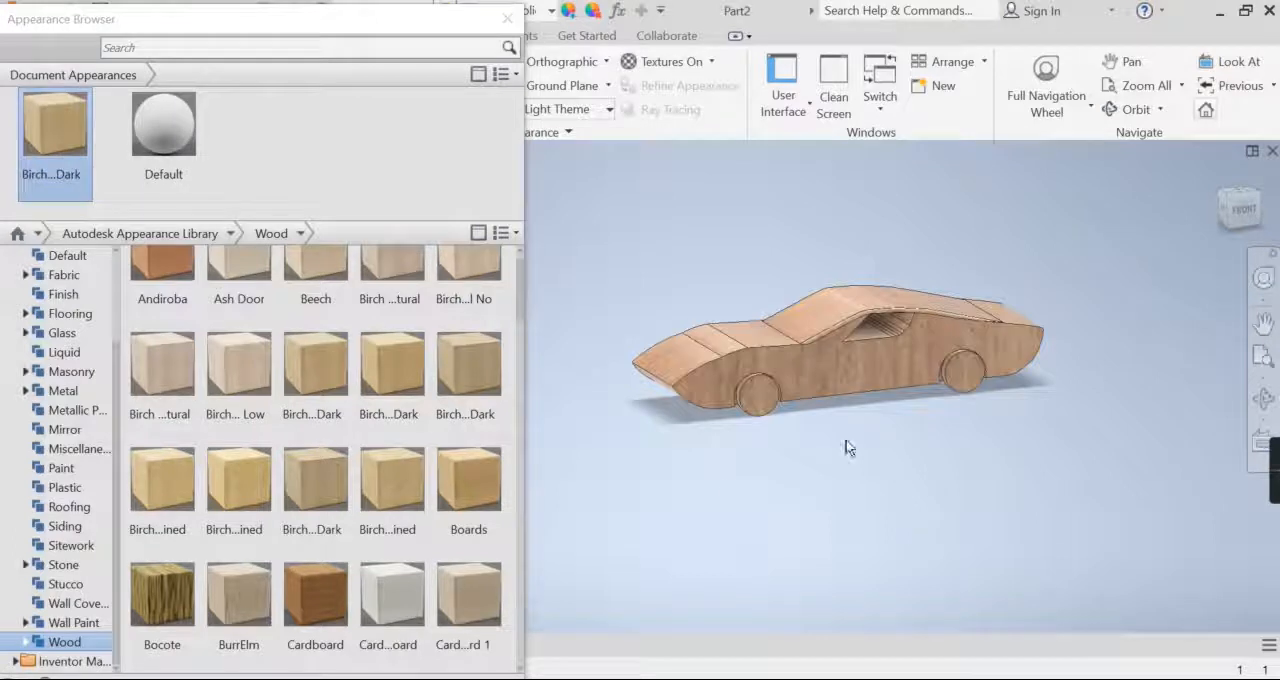
Step: Apply the plastic appearance Coarse Textured - Black to the front and rear wheels on the visible side of the car
{"action": "scroll", "coordinate": [866, 420], "scroll_direction": "up", "scroll_amount": 3}
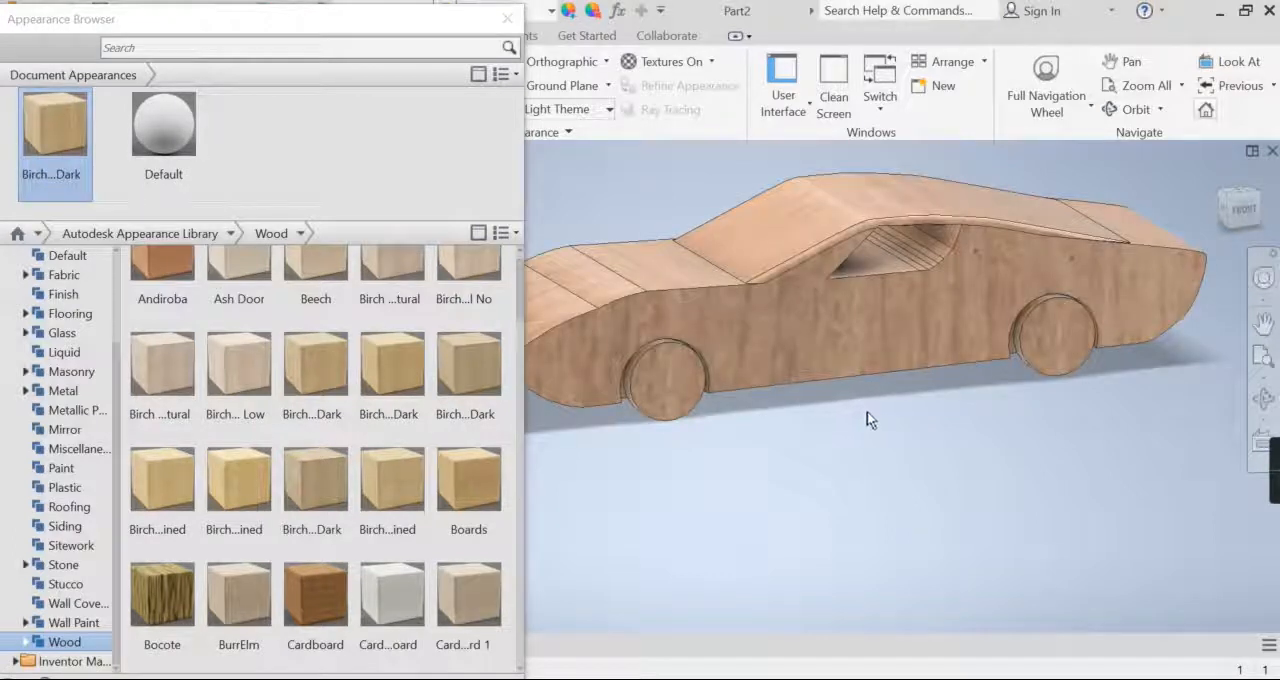
{"action": "scroll", "coordinate": [638, 371], "scroll_direction": "up", "scroll_amount": 3}
{"action": "left_click", "coordinate": [626, 366]}
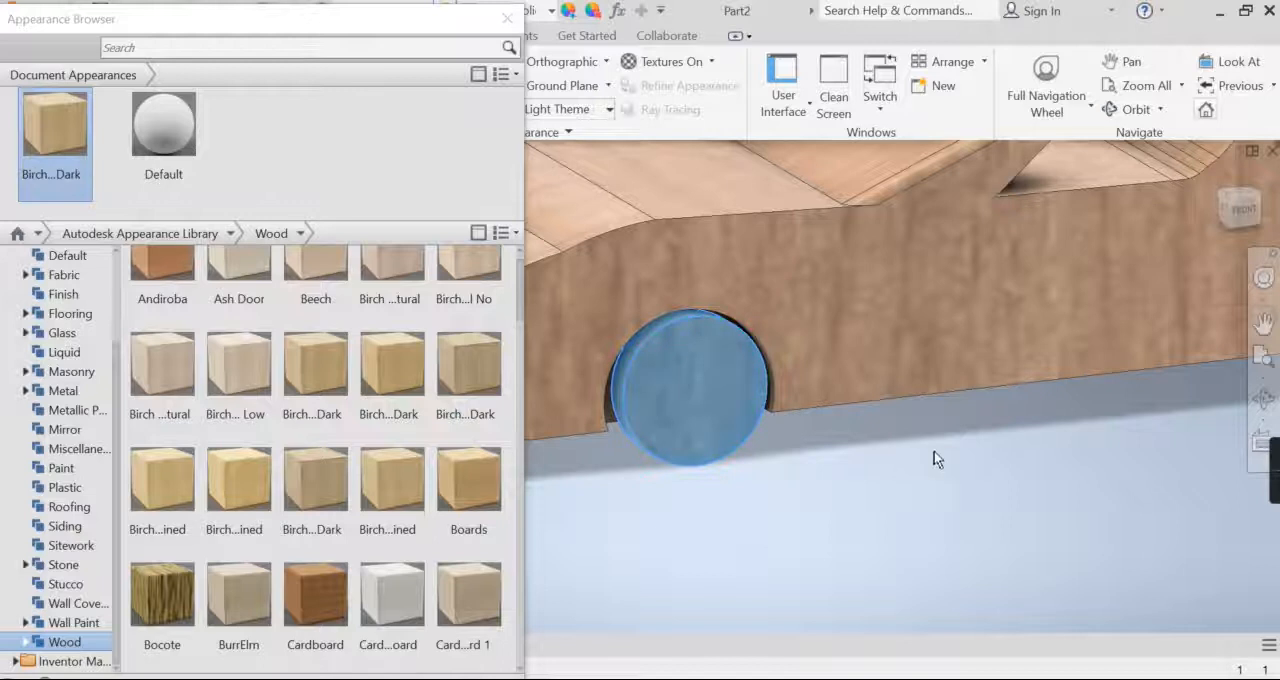
{"action": "scroll", "coordinate": [787, 452], "scroll_direction": "down", "scroll_amount": 3}
{"action": "scroll", "coordinate": [1031, 387], "scroll_direction": "up", "scroll_amount": 5}
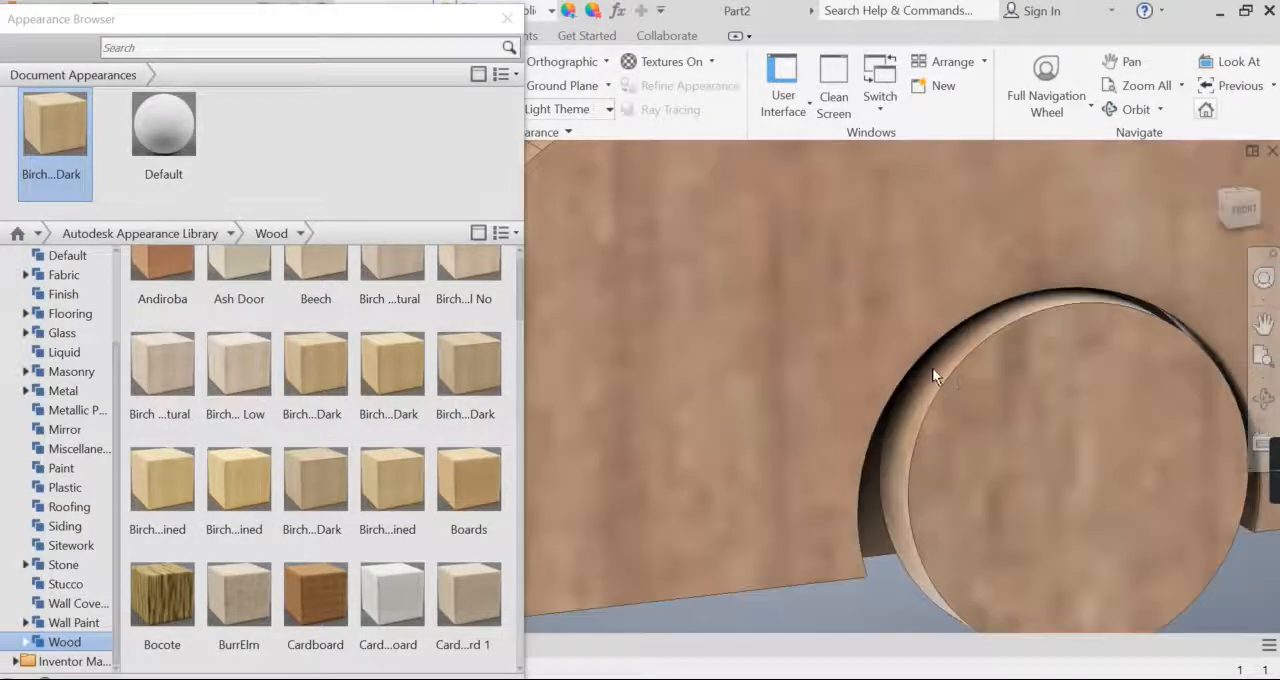
{"action": "left_click", "coordinate": [1002, 420]}
{"action": "scroll", "coordinate": [349, 443], "scroll_direction": "up", "scroll_amount": 1}
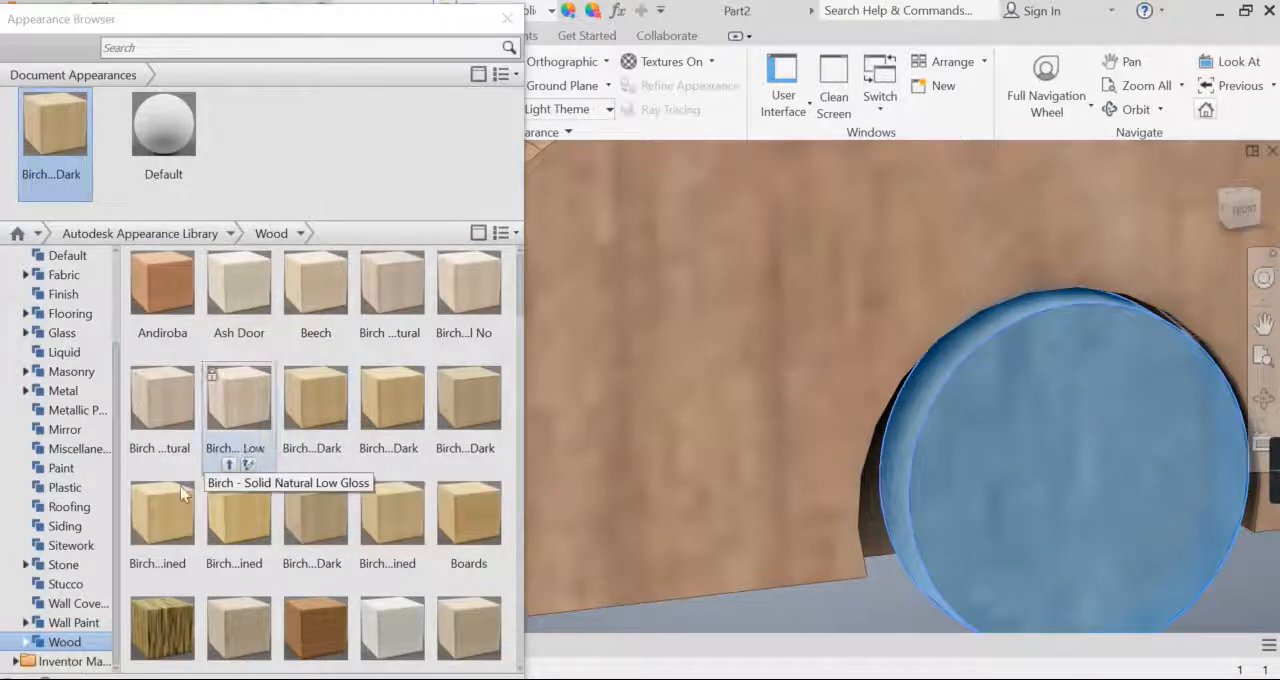
{"action": "left_click", "coordinate": [66, 487]}
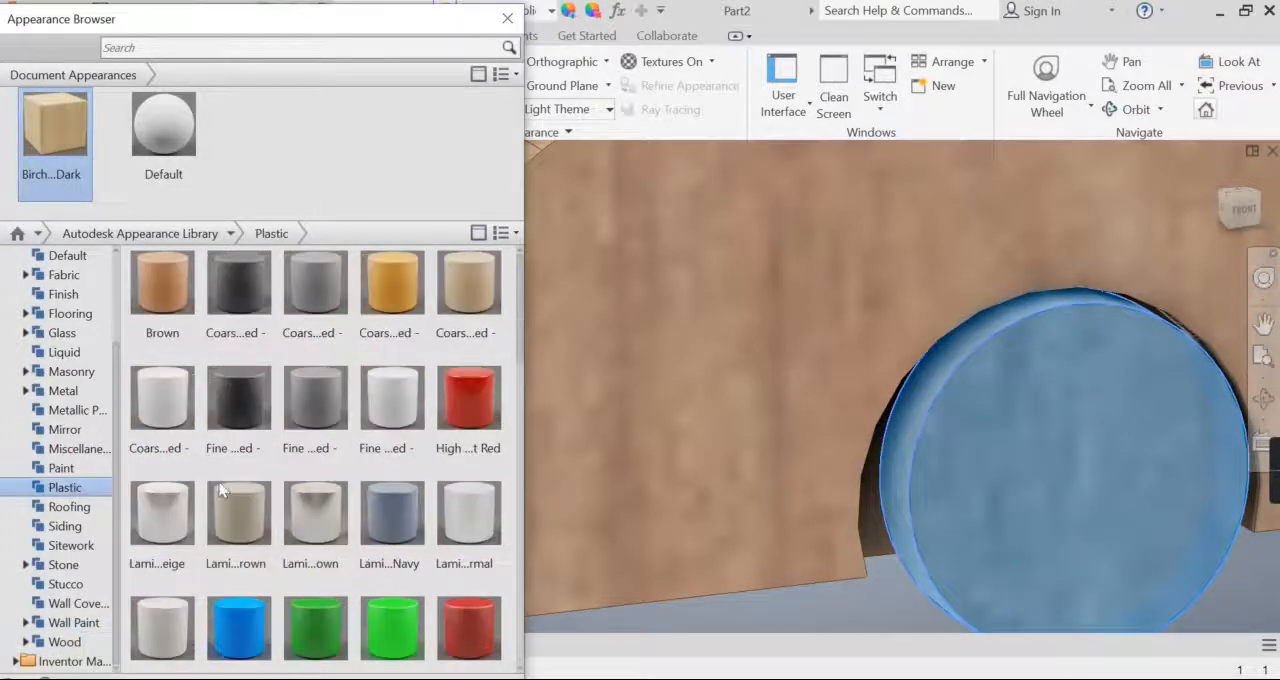
{"action": "left_click", "coordinate": [228, 350]}
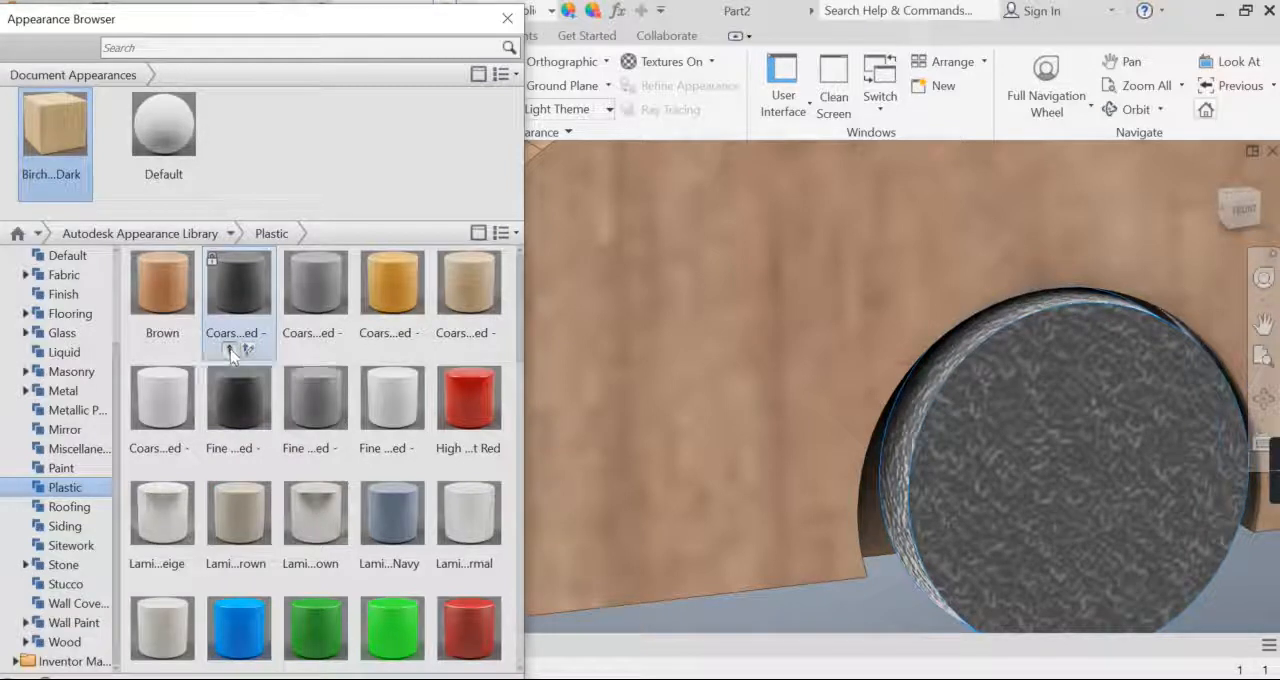
{"action": "left_click", "coordinate": [231, 349]}
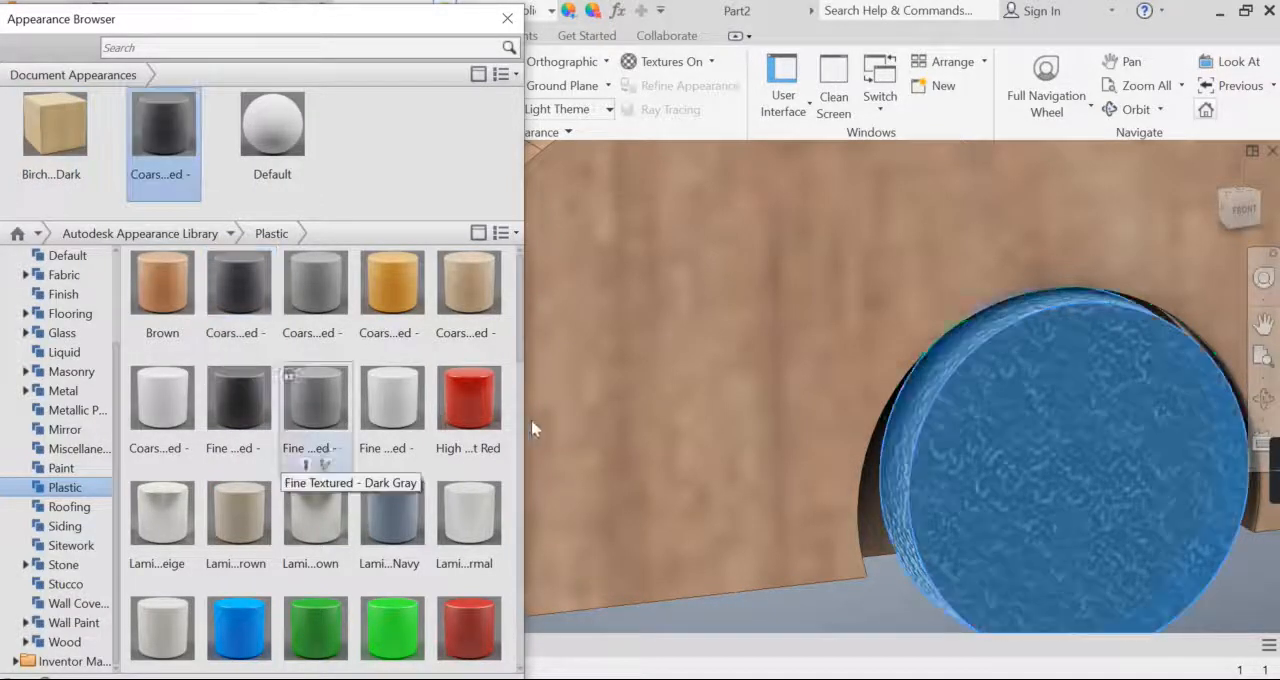
{"action": "scroll", "coordinate": [1059, 518], "scroll_direction": "down", "scroll_amount": 4}
{"action": "scroll", "coordinate": [1058, 518], "scroll_direction": "up", "scroll_amount": 5}
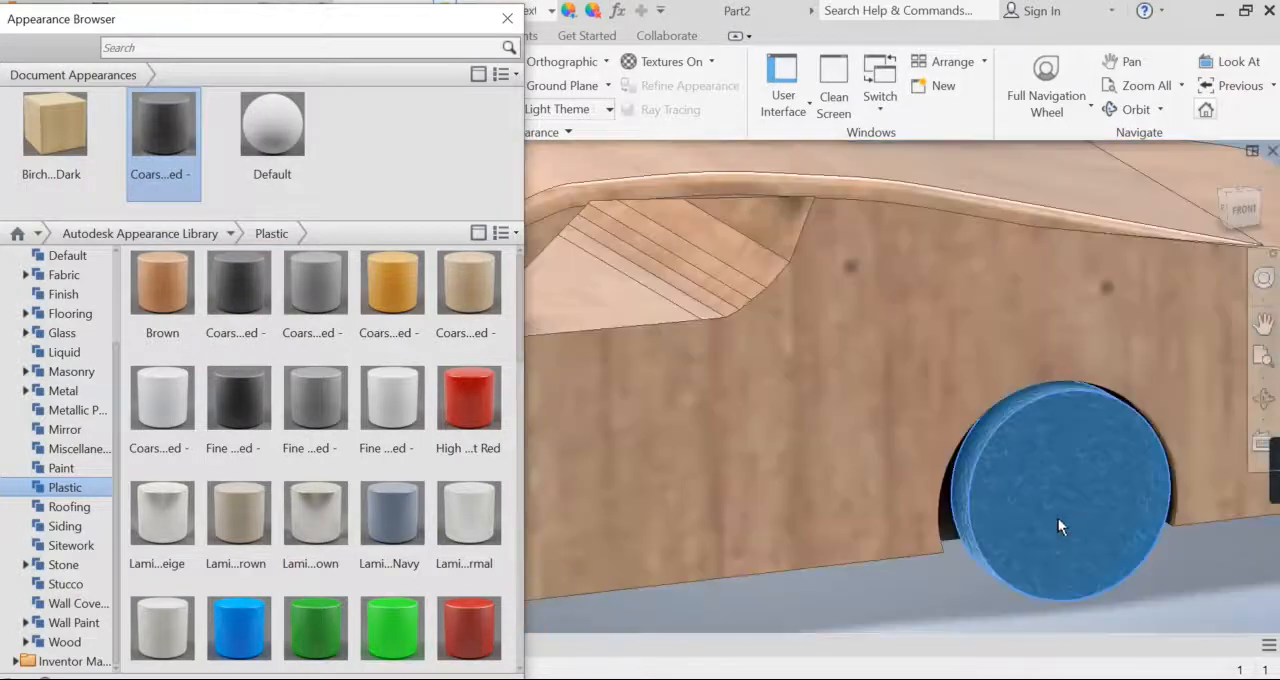
{"action": "left_click", "coordinate": [995, 560]}
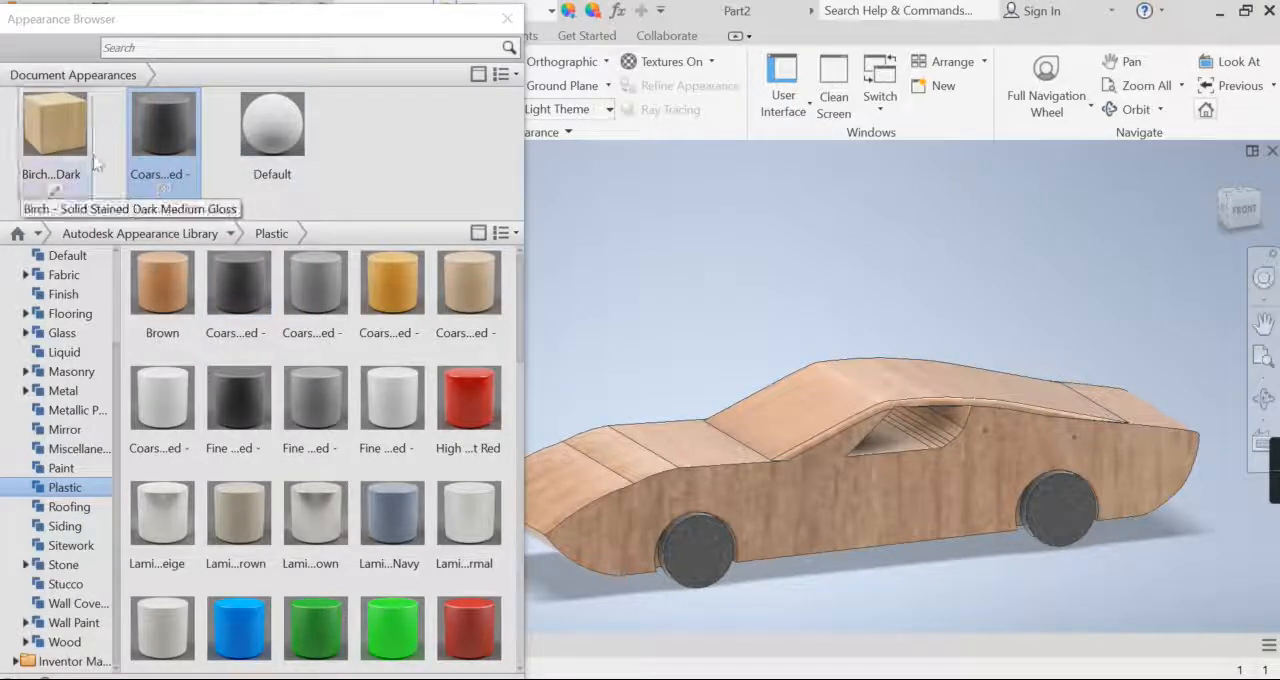
Step: Apply the Coarse Textured - Black document appearance to the outer wheel faces on the opposite side of the car
{"action": "left_click", "coordinate": [1263, 398]}
{"action": "left_click_drag", "start_coordinate": [842, 500], "coordinate": [686, 517]}
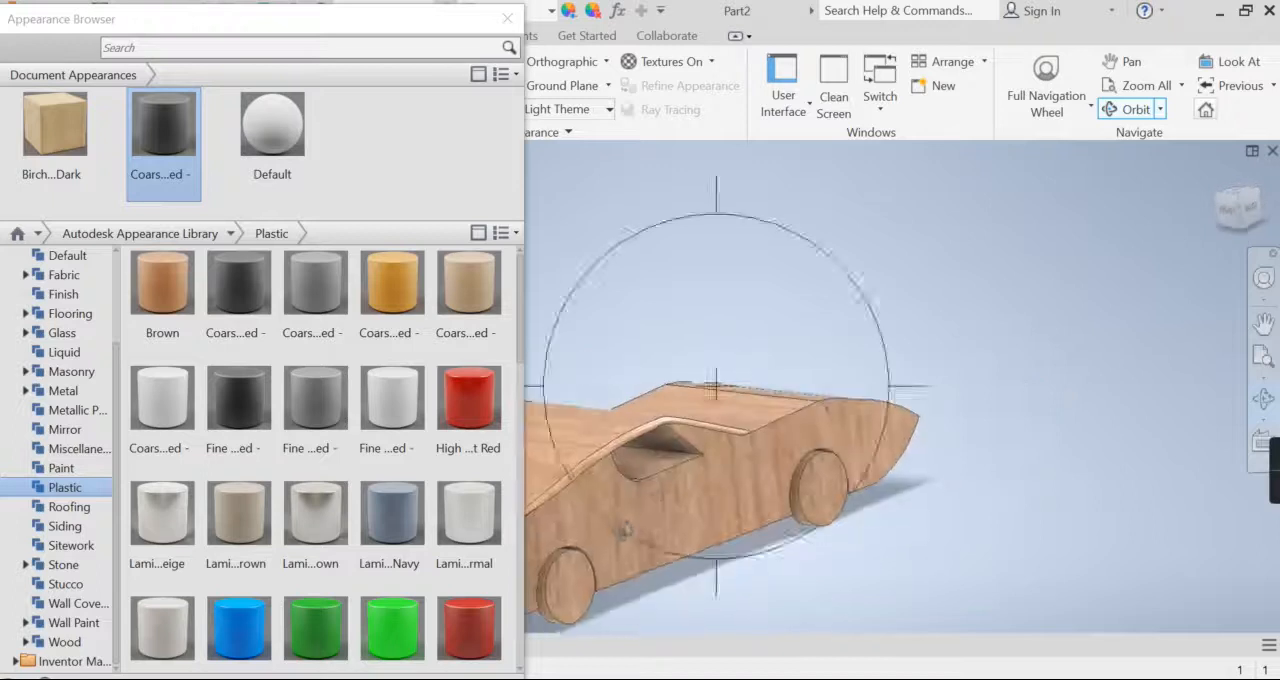
{"action": "middle_click_drag", "start_coordinate": [688, 517], "coordinate": [737, 443]}
{"action": "scroll", "coordinate": [737, 443], "scroll_direction": "down", "scroll_amount": 4}
{"action": "right_click", "coordinate": [737, 443]}
{"action": "left_click", "coordinate": [786, 451]}
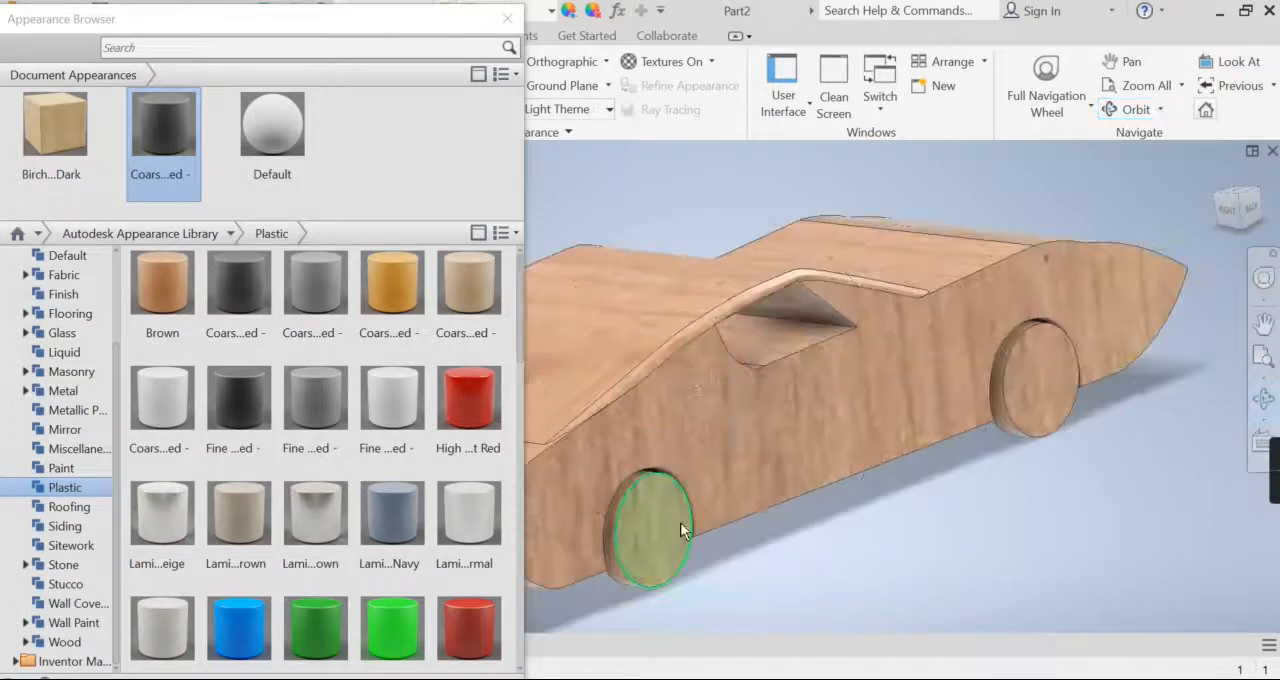
{"action": "left_click", "coordinate": [656, 529]}
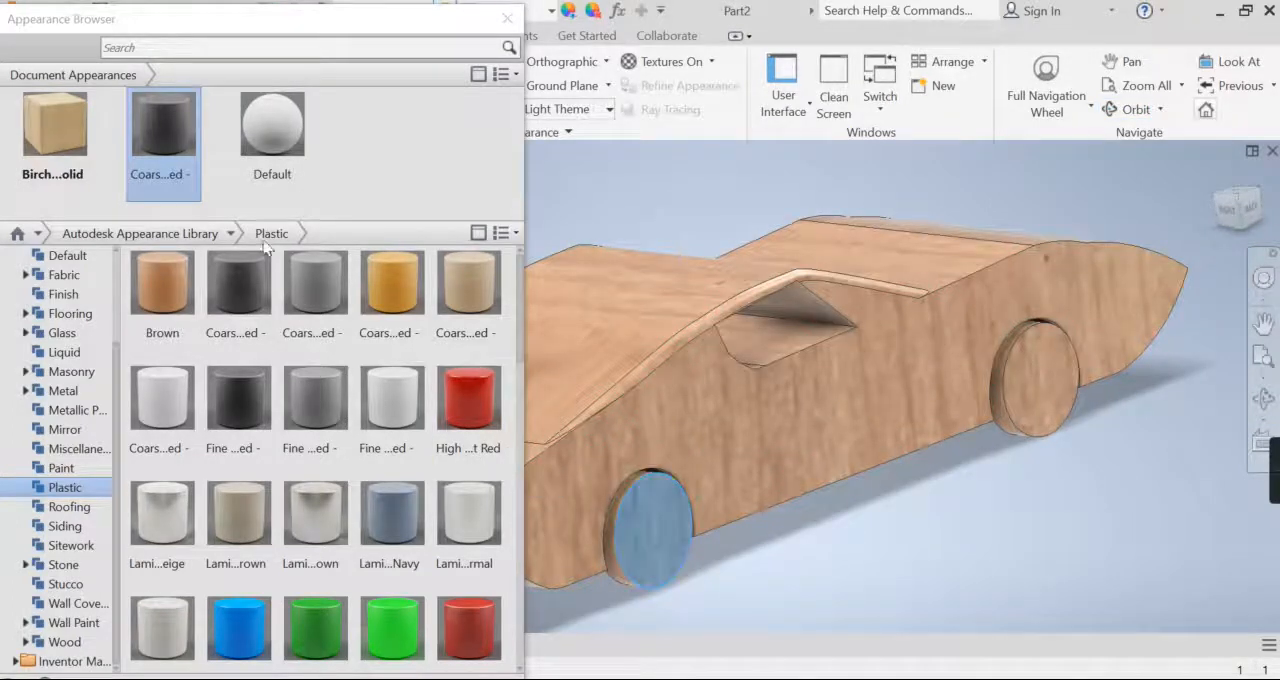
{"action": "left_click", "coordinate": [150, 148]}
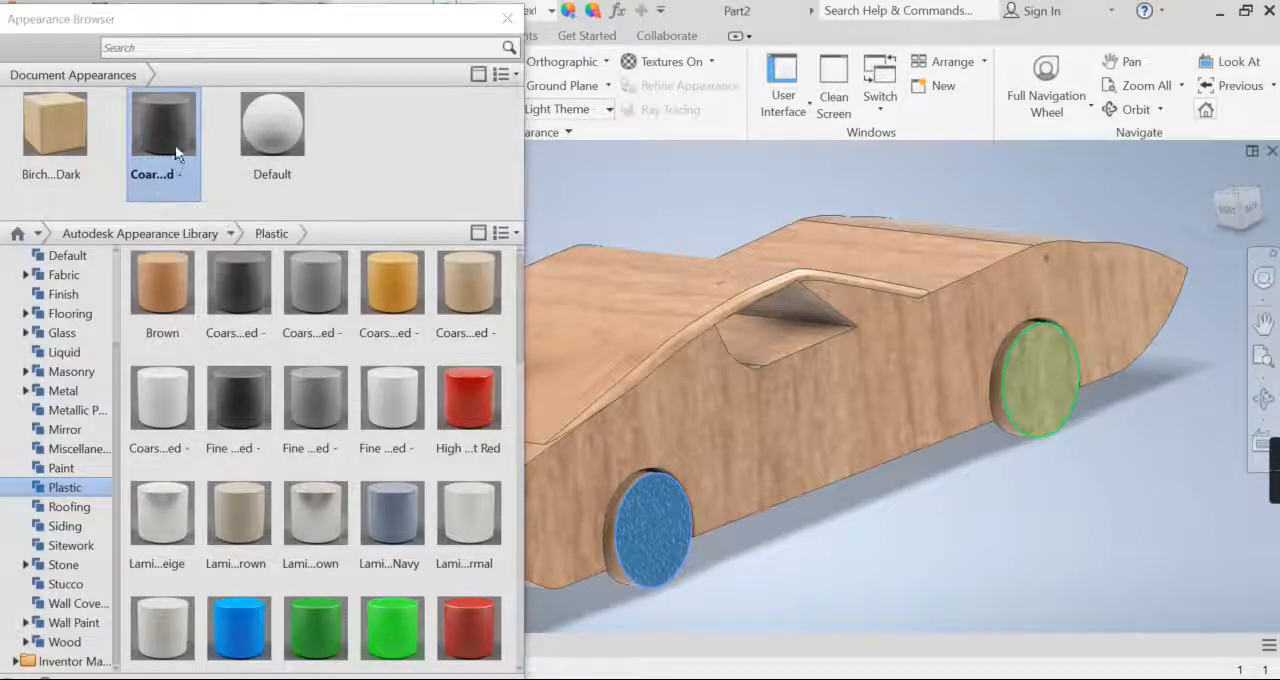
Step: Apply Coarse Textured - Black to the rims of both wheels on this side and close the Appearance Browser
{"action": "scroll", "coordinate": [618, 572], "scroll_direction": "down", "scroll_amount": 3}
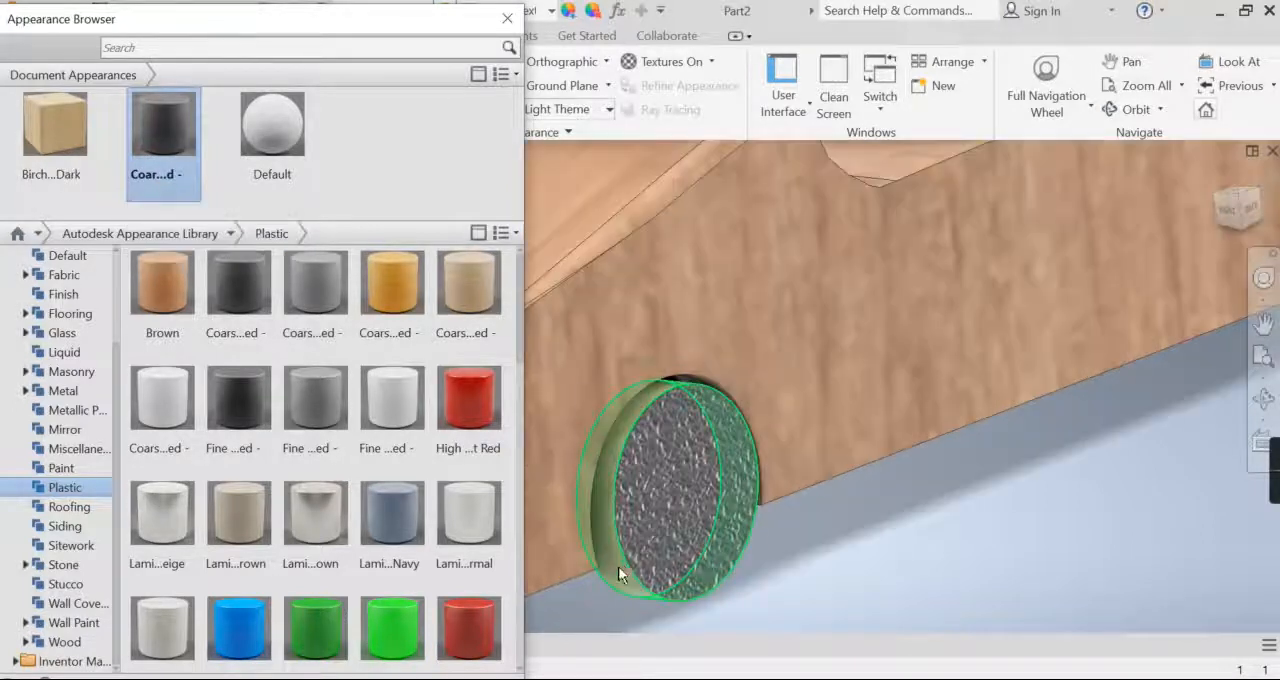
{"action": "left_click", "coordinate": [618, 565]}
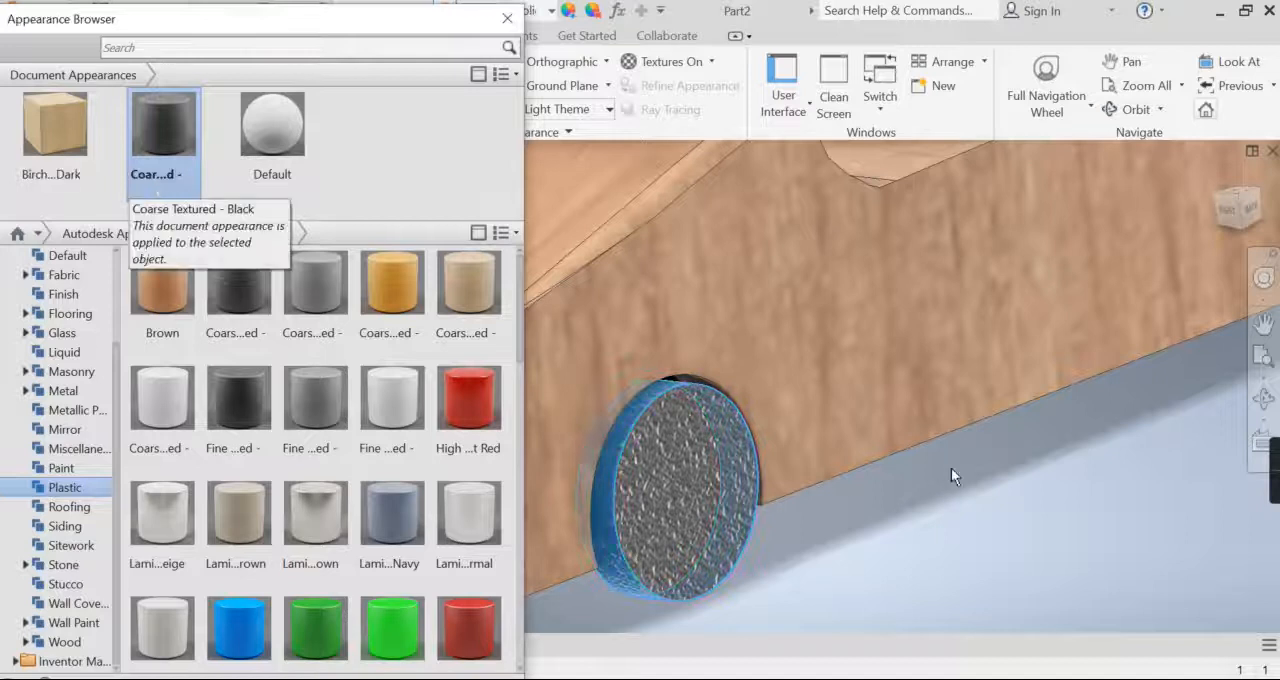
{"action": "scroll", "coordinate": [806, 500], "scroll_direction": "up", "scroll_amount": 5}
{"action": "scroll", "coordinate": [806, 480], "scroll_direction": "down", "scroll_amount": 5}
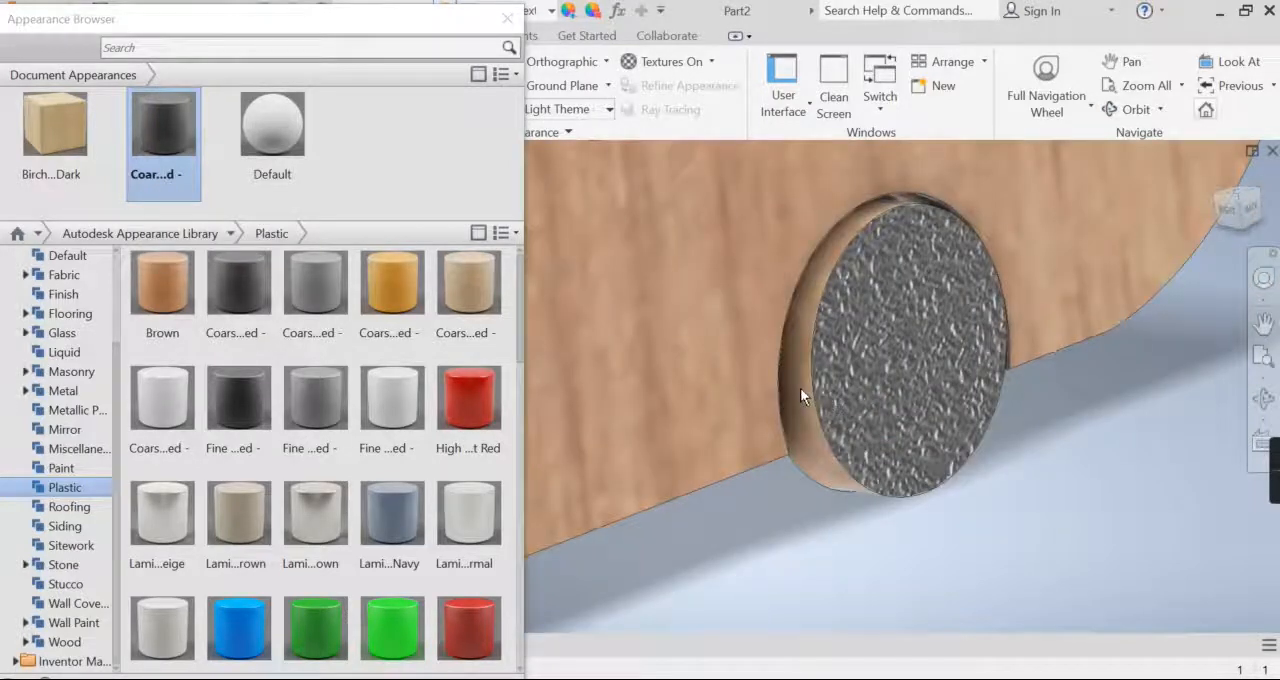
{"action": "left_click", "coordinate": [800, 390]}
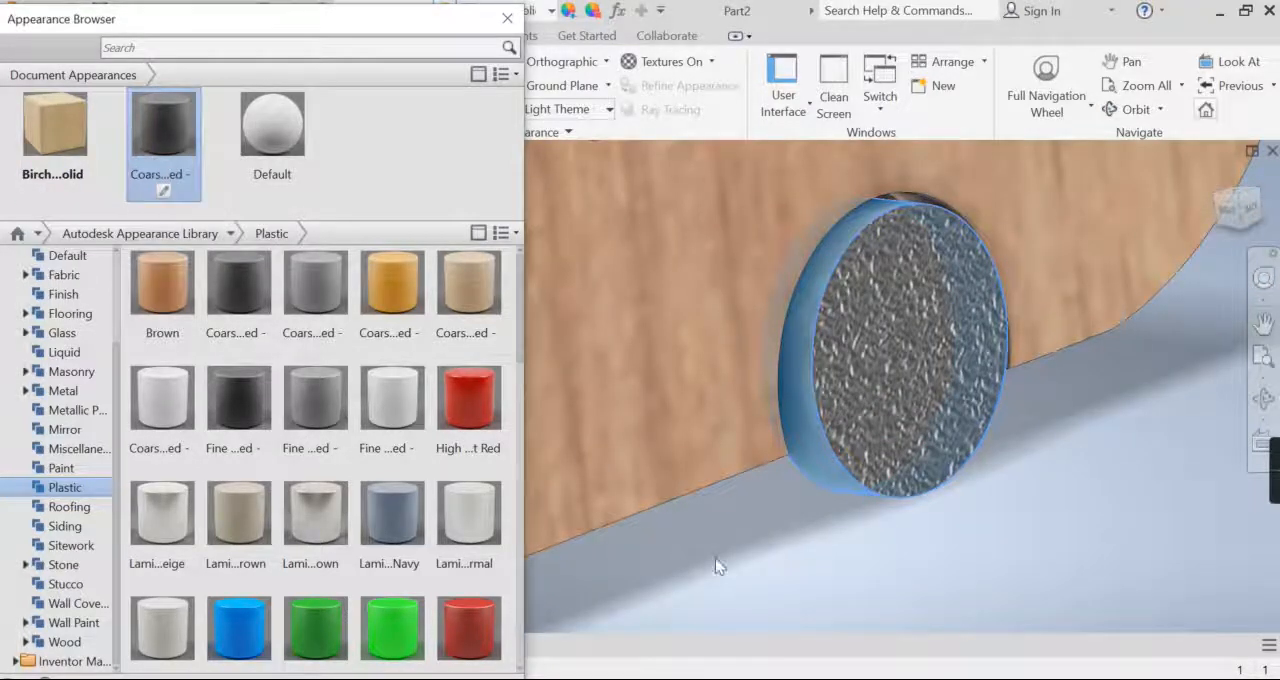
{"action": "scroll", "coordinate": [793, 551], "scroll_direction": "up", "scroll_amount": 6}
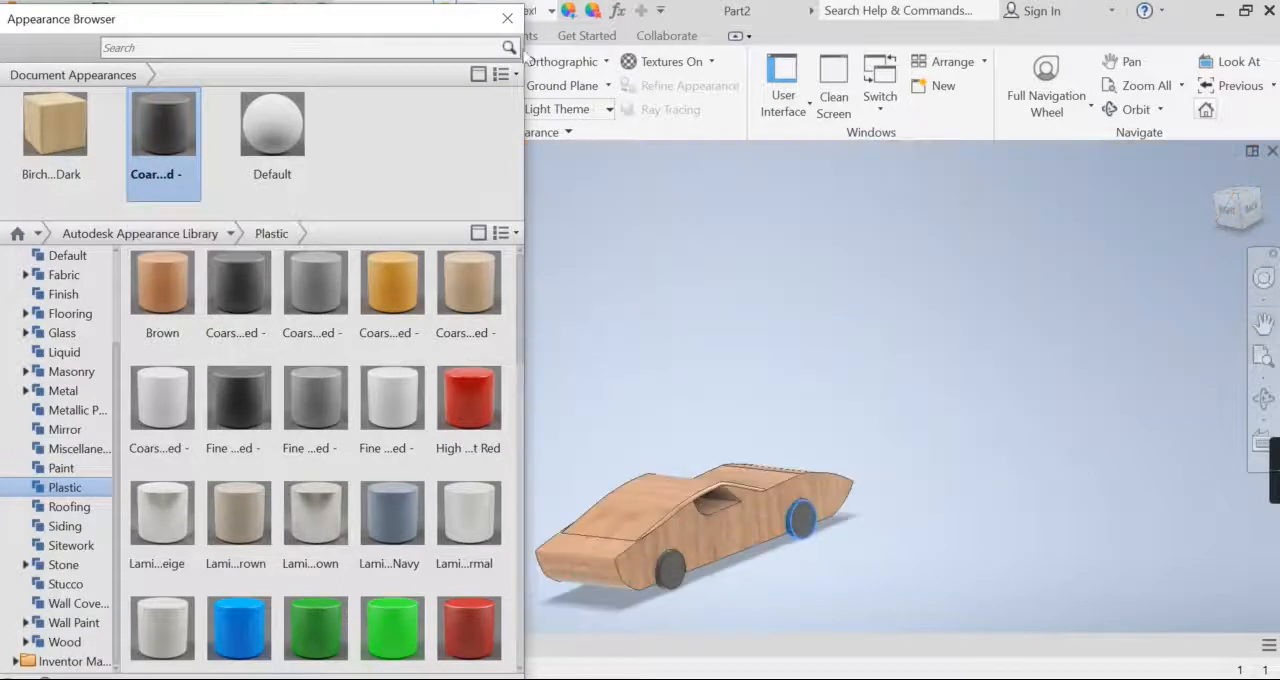
{"action": "left_click", "coordinate": [507, 18]}
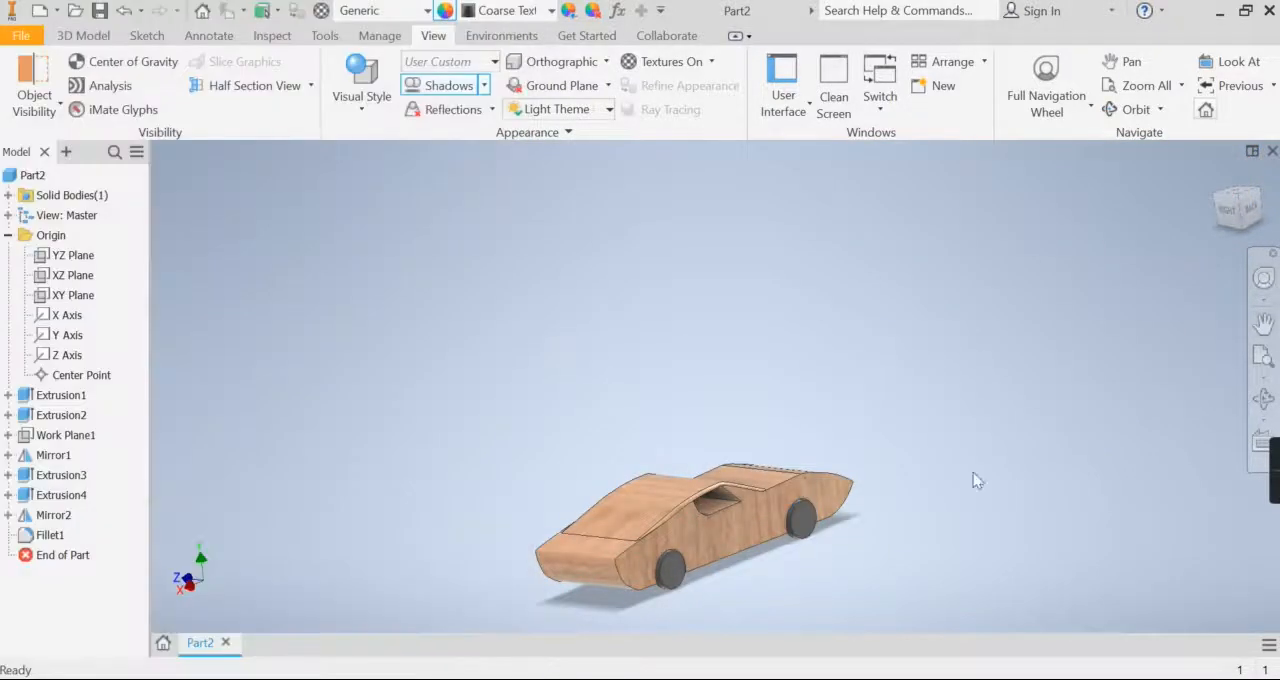
Step: Adjust the birch appearance on the car's front-view side face, rotating the wood grain so it runs along the car's length
{"action": "left_click", "coordinate": [1262, 407]}
{"action": "left_click_drag", "start_coordinate": [746, 532], "coordinate": [870, 551]}
{"action": "left_click_drag", "start_coordinate": [532, 313], "coordinate": [519, 329]}
{"action": "left_click_drag", "start_coordinate": [775, 419], "coordinate": [794, 490]}
{"action": "scroll", "coordinate": [797, 500], "scroll_direction": "down", "scroll_amount": 3}
{"action": "right_click", "coordinate": [766, 498]}
{"action": "left_click", "coordinate": [816, 498]}
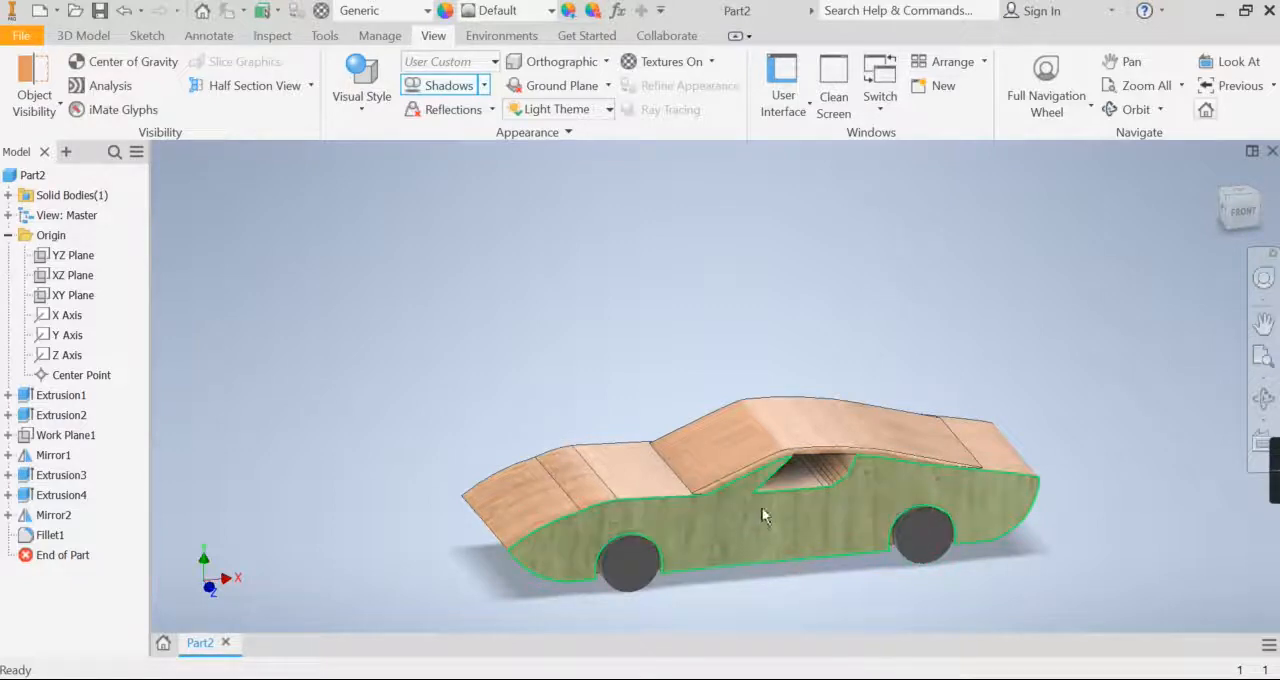
{"action": "left_click", "coordinate": [724, 535]}
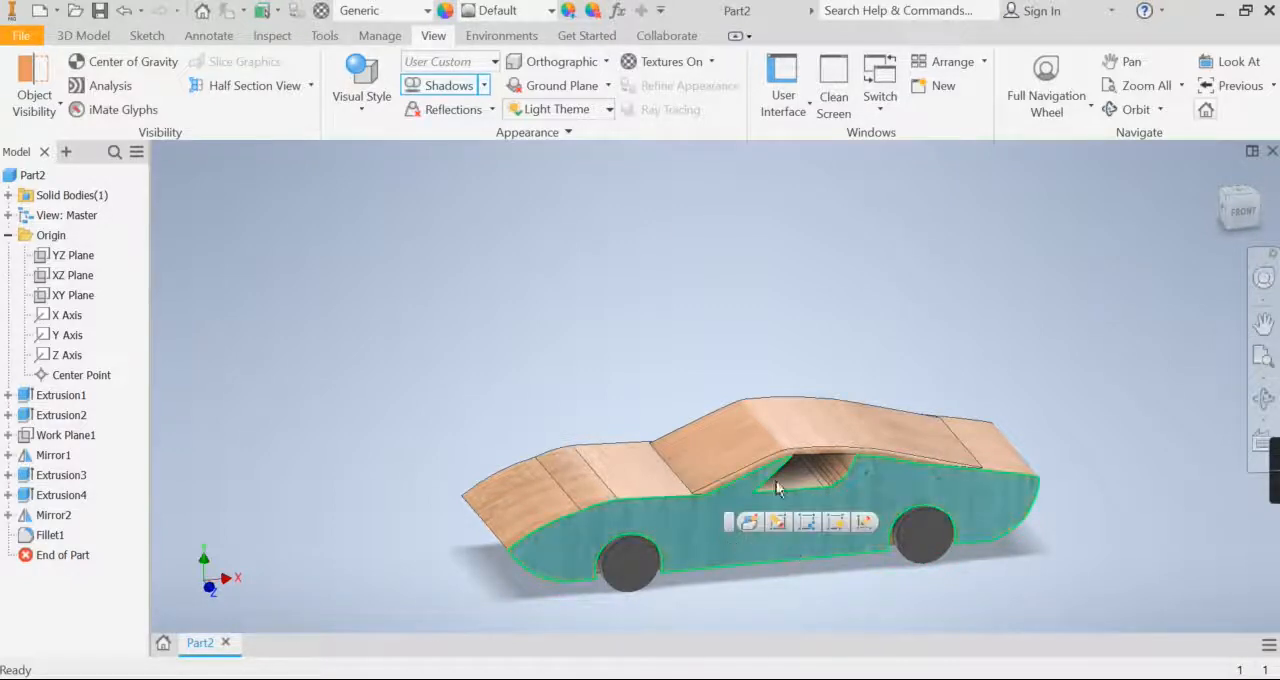
{"action": "left_click", "coordinate": [568, 11]}
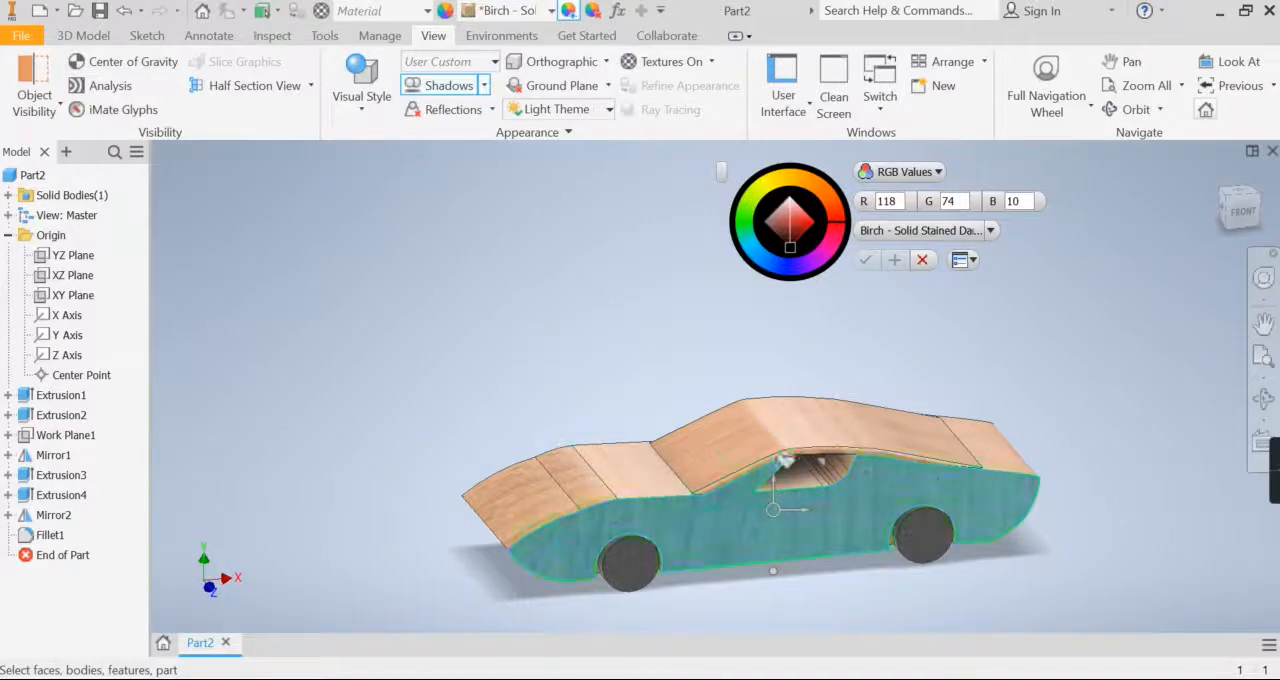
{"action": "left_click", "coordinate": [823, 465]}
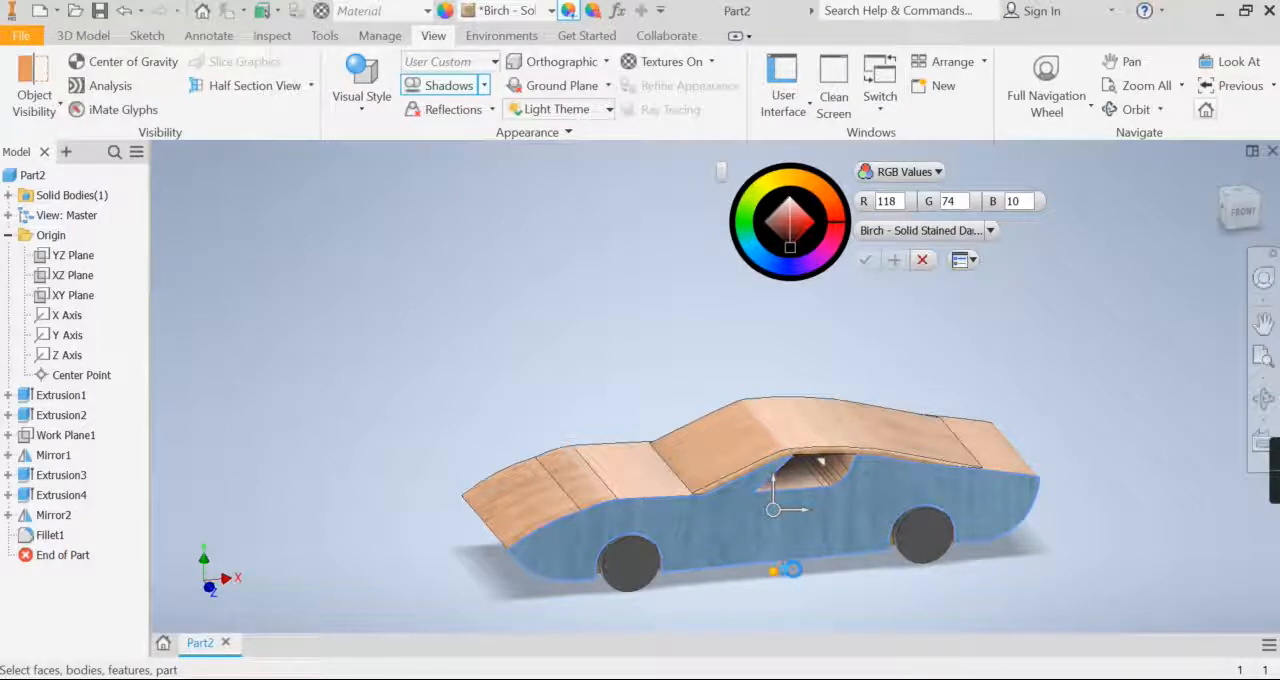
{"action": "left_click_drag", "start_coordinate": [792, 569], "coordinate": [842, 512]}
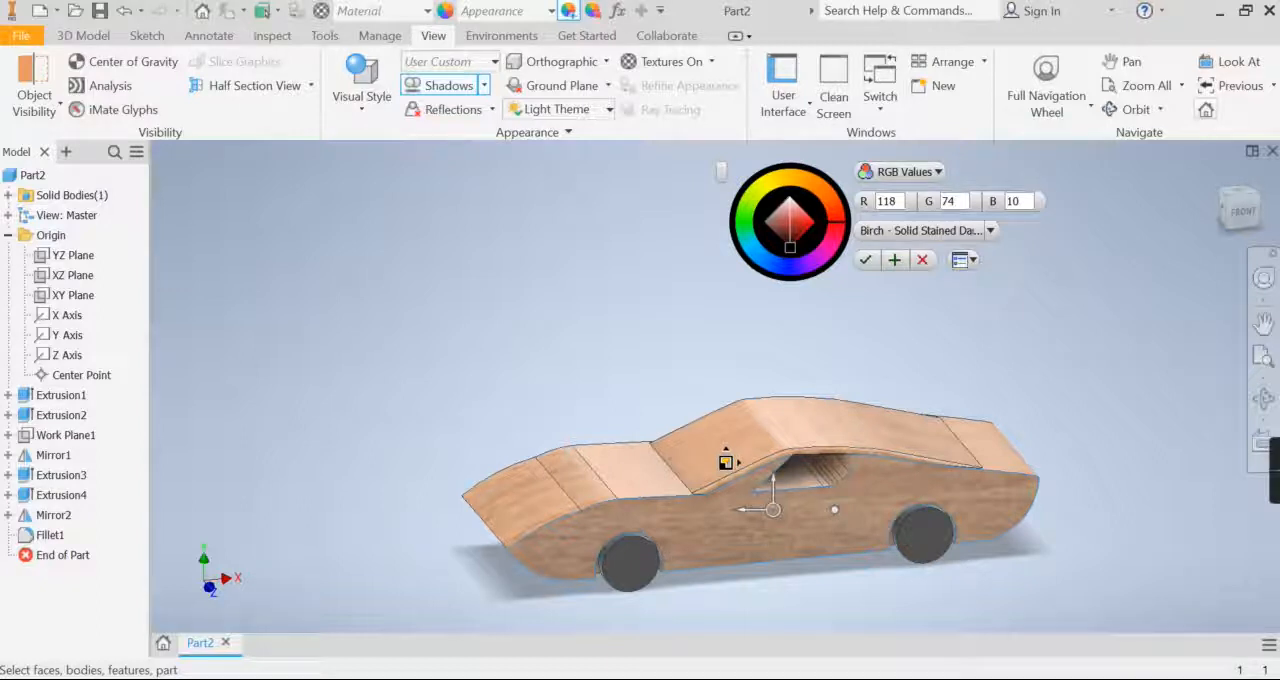
{"action": "scroll", "coordinate": [777, 506], "scroll_direction": "up", "scroll_amount": 2}
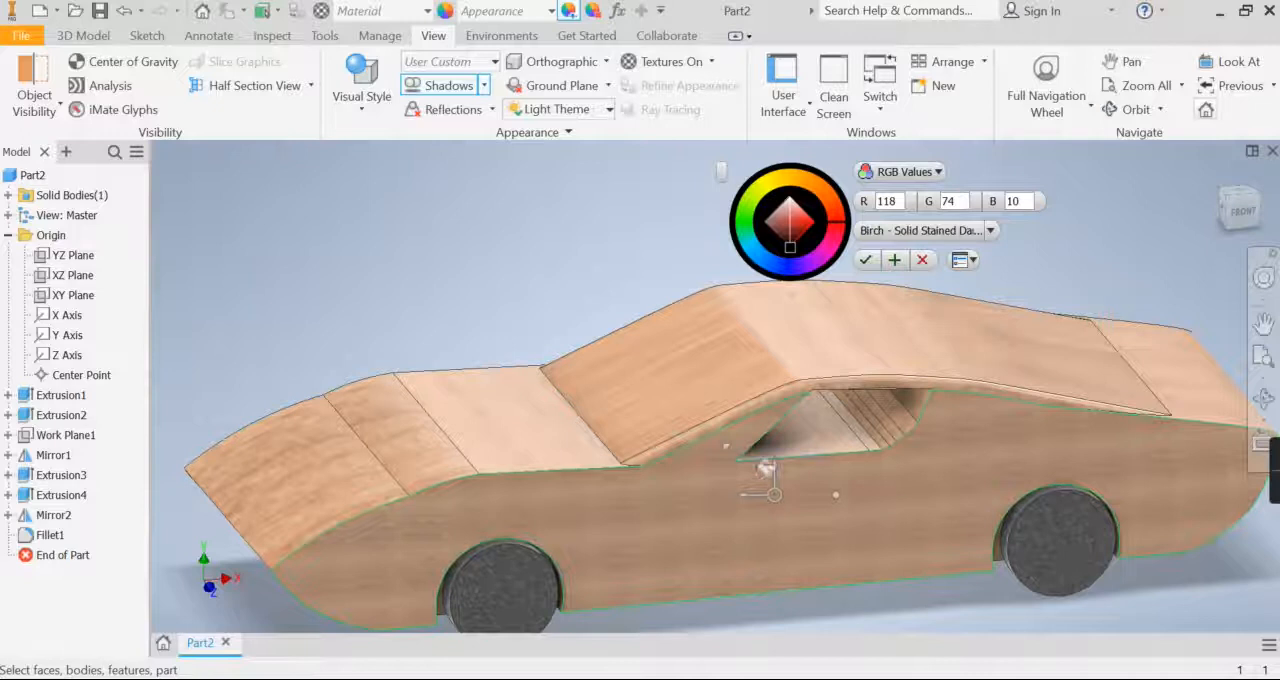
{"action": "left_click", "coordinate": [726, 451]}
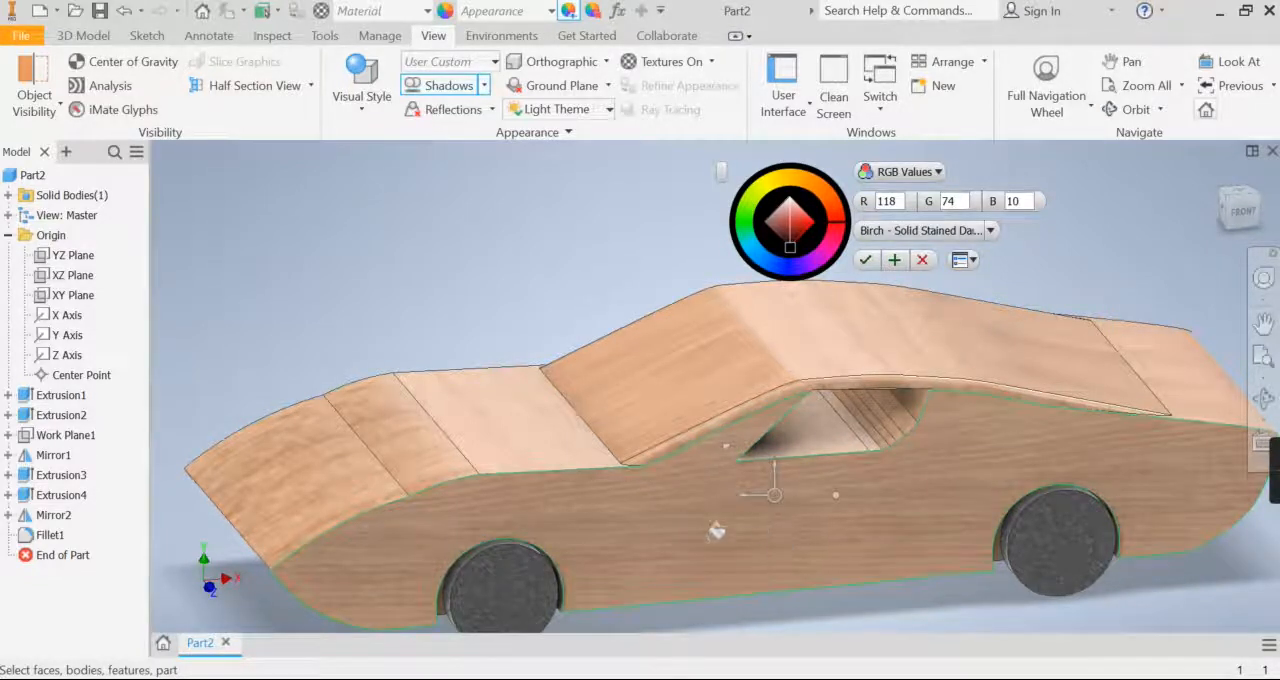
{"action": "left_click", "coordinate": [866, 261]}
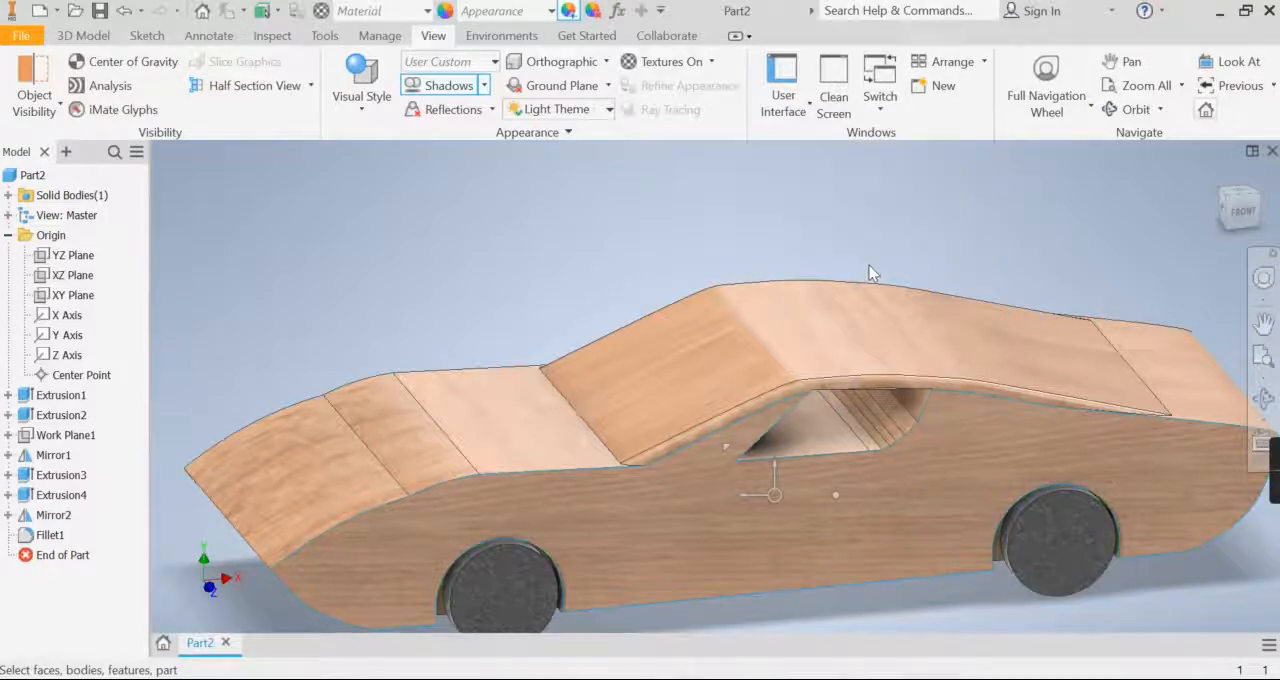
Step: Adjust the birch appearance on the sloping front face of the hood, rotating and rescaling its wood grain
{"action": "left_click", "coordinate": [303, 475]}
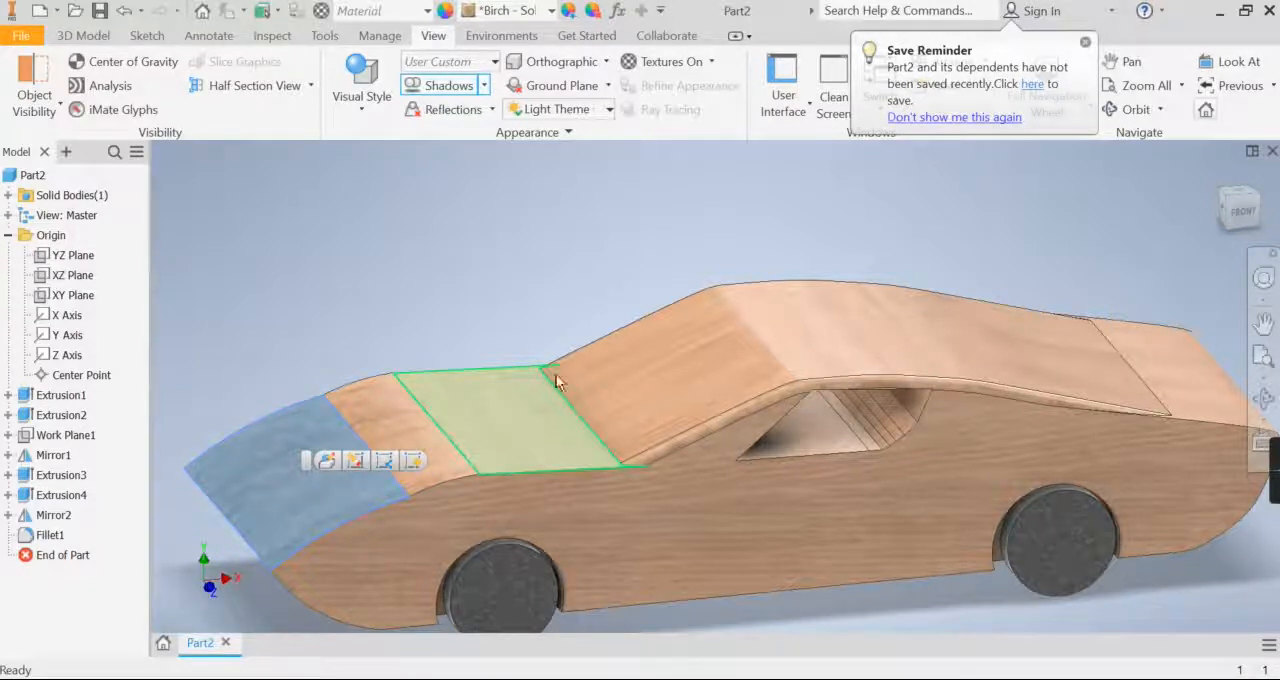
{"action": "left_click", "coordinate": [695, 380]}
{"action": "left_click", "coordinate": [503, 284]}
{"action": "left_click", "coordinate": [268, 466]}
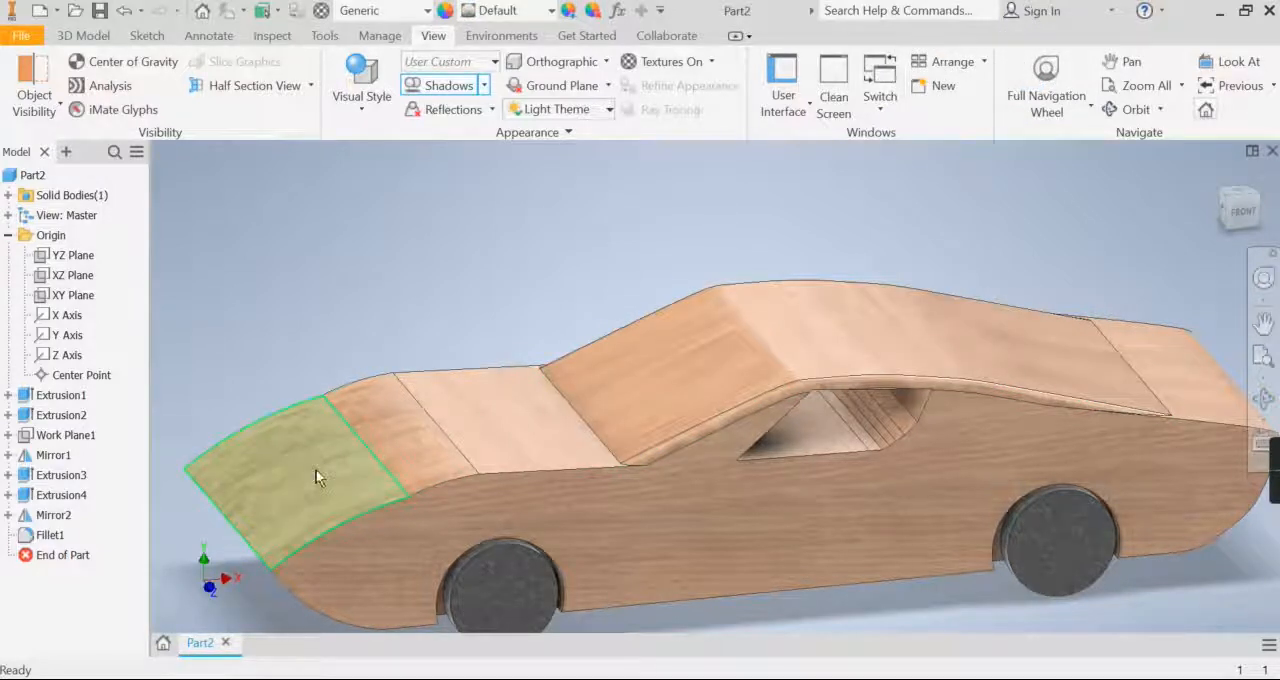
{"action": "left_click", "coordinate": [316, 477]}
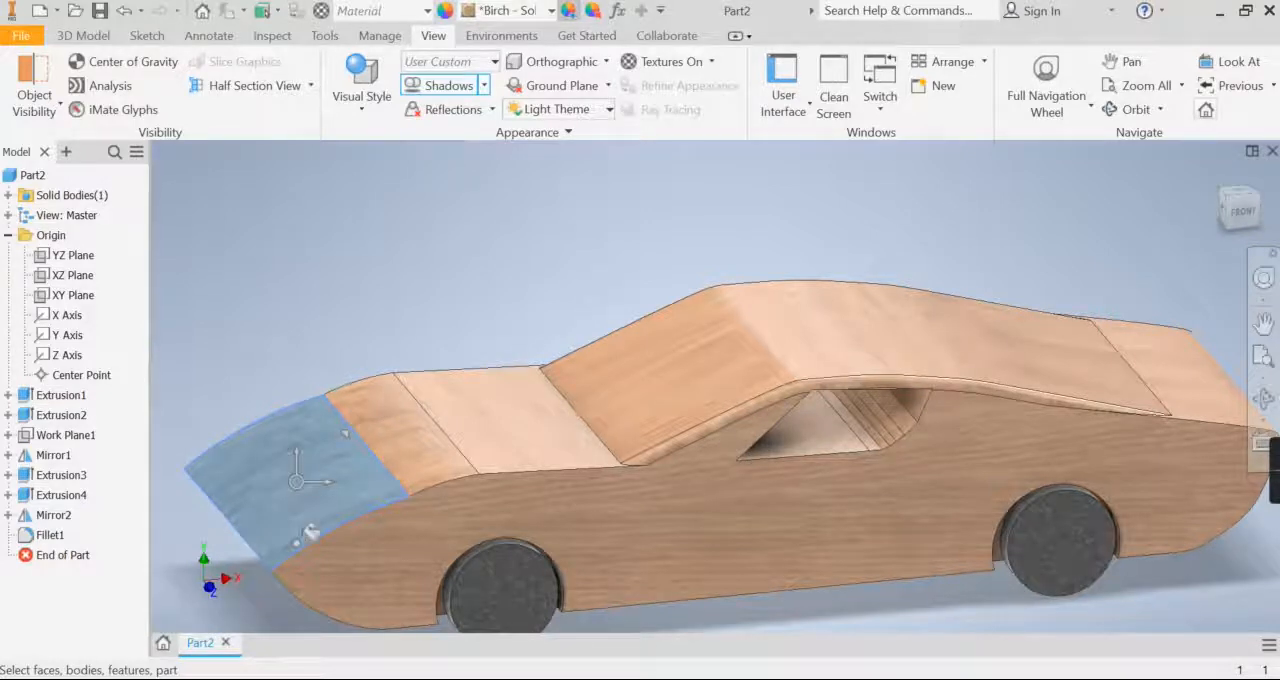
{"action": "left_click", "coordinate": [296, 543]}
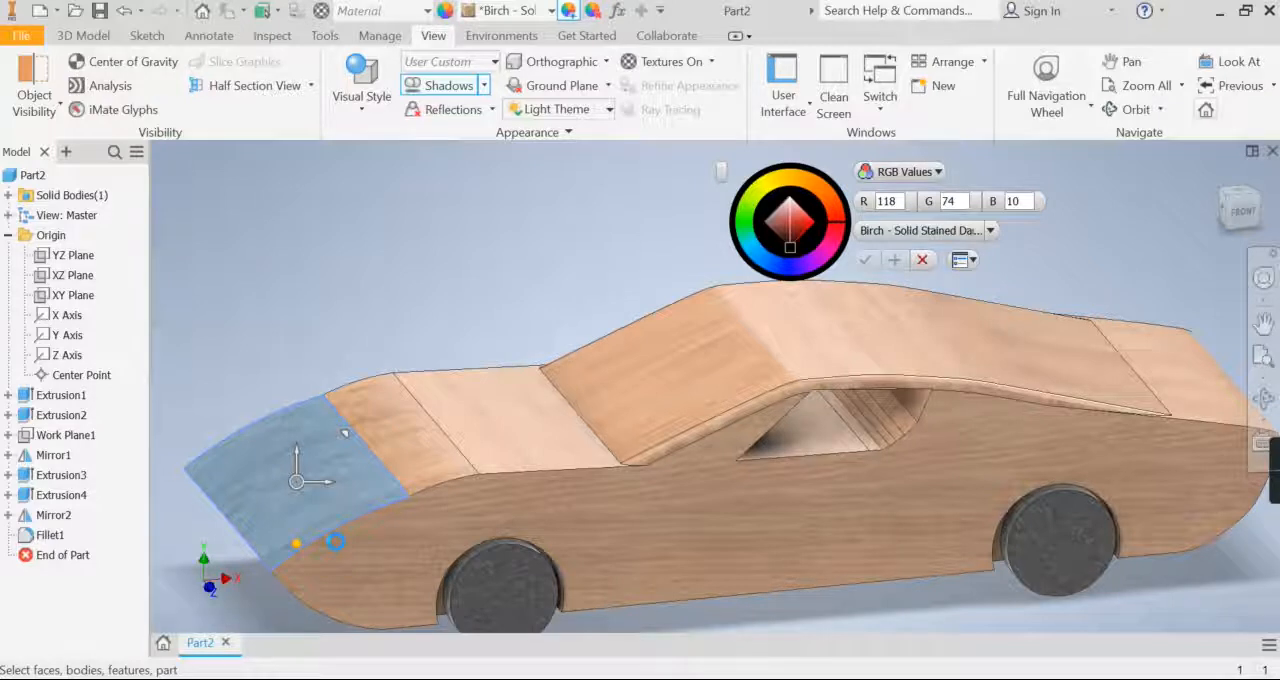
{"action": "mouse_move", "coordinate": [296, 543]}
{"action": "left_mouse_down"}
{"action": "mouse_move", "coordinate": [335, 540]}
{"action": "mouse_move", "coordinate": [296, 544]}
{"action": "left_mouse_up"}
{"action": "left_click_drag", "start_coordinate": [326, 454], "coordinate": [328, 420]}
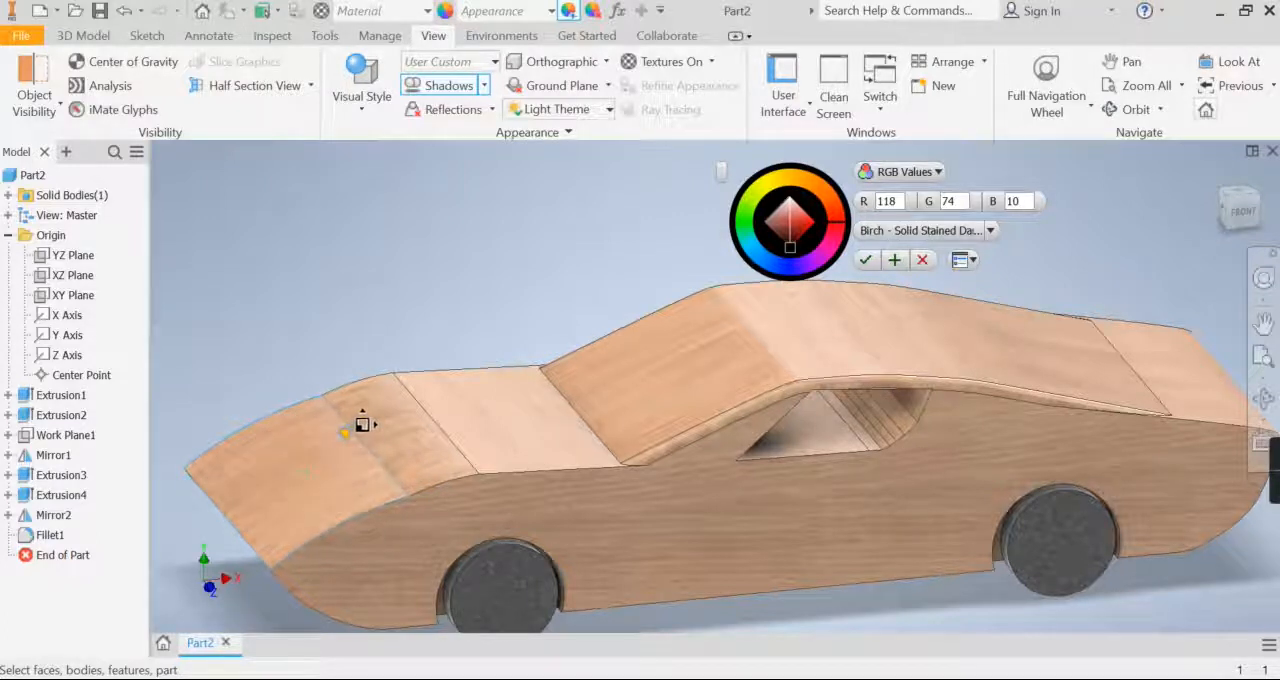
Step: Adjust the birch grain's direction and scale on the remaining hood faces up to the windshield and accept the changes
{"action": "left_click", "coordinate": [416, 432]}
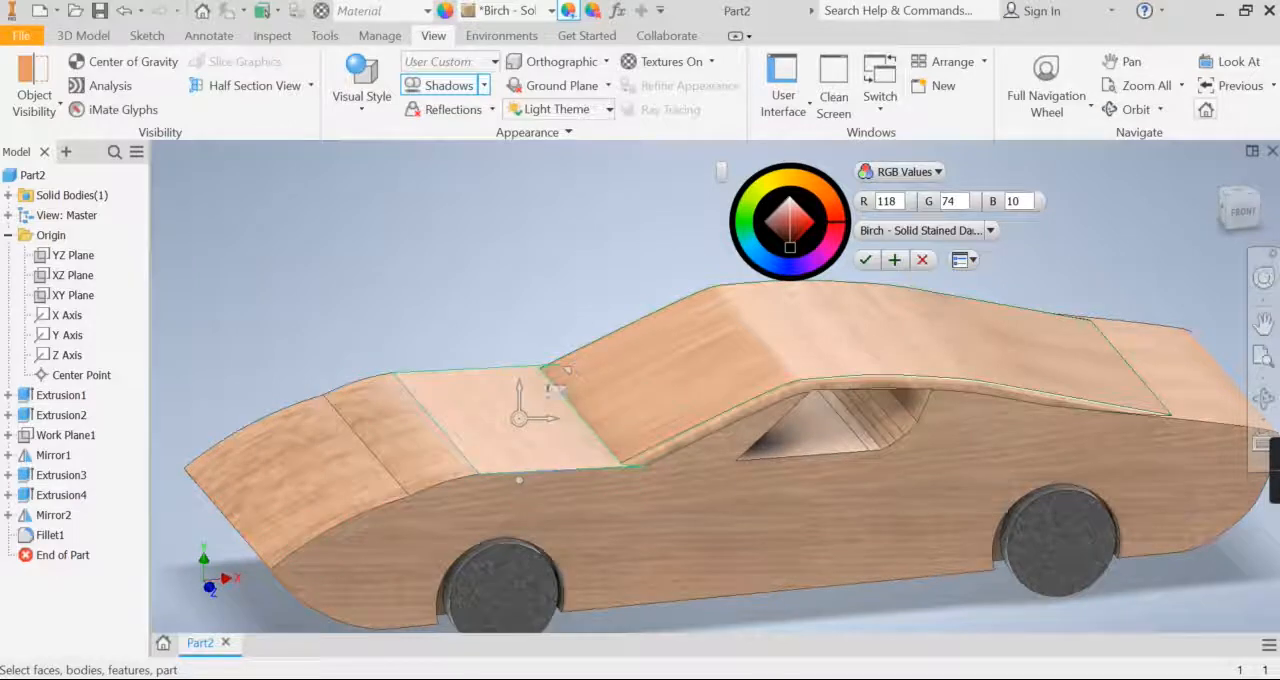
{"action": "left_click_drag", "start_coordinate": [563, 467], "coordinate": [615, 419]}
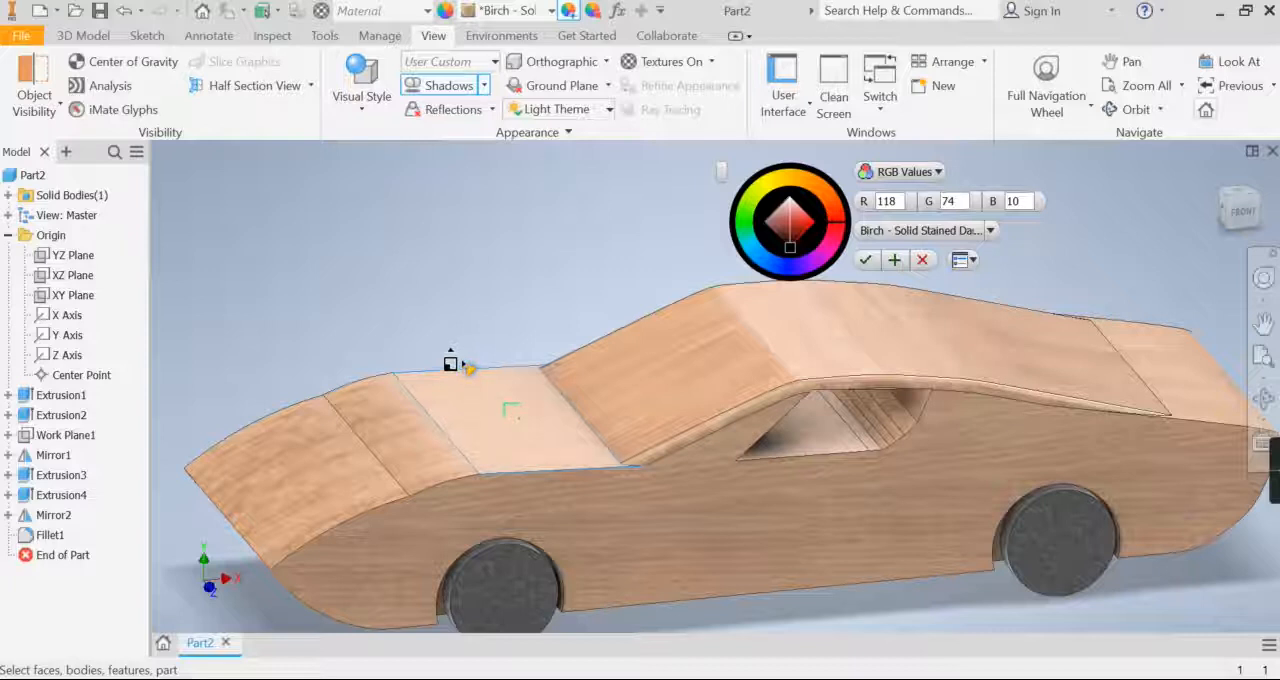
{"action": "left_click_drag", "start_coordinate": [445, 362], "coordinate": [443, 360]}
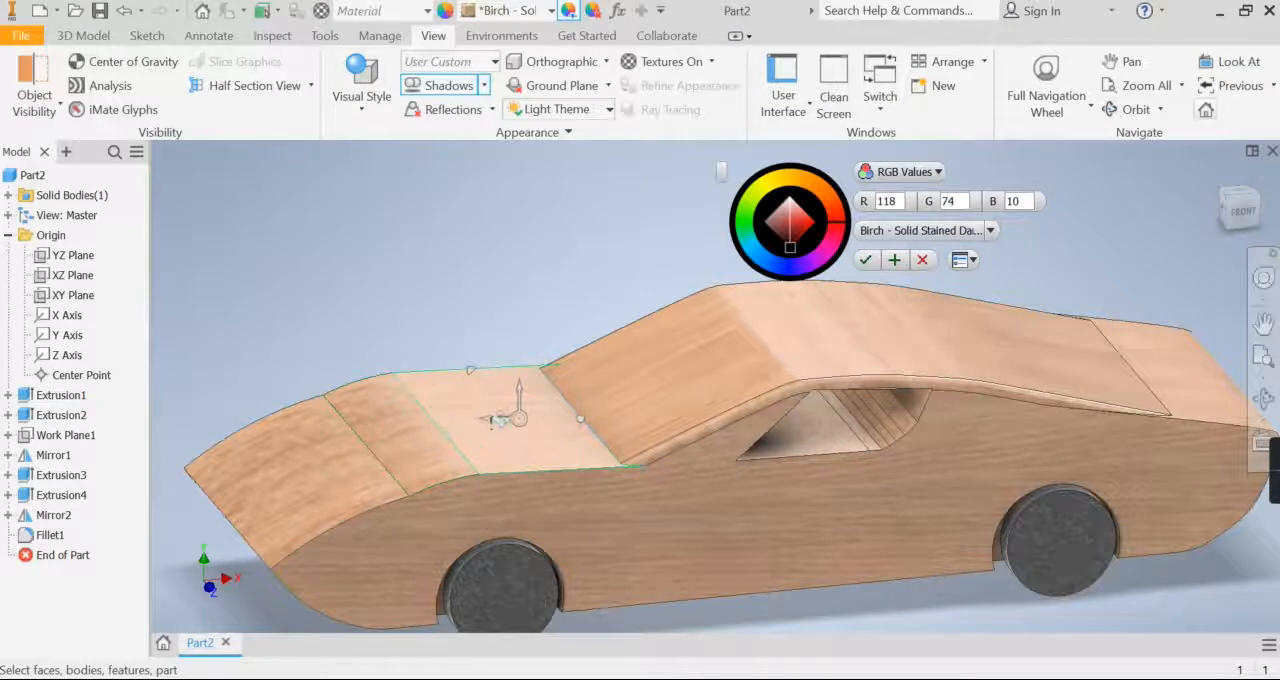
{"action": "left_click", "coordinate": [865, 259]}
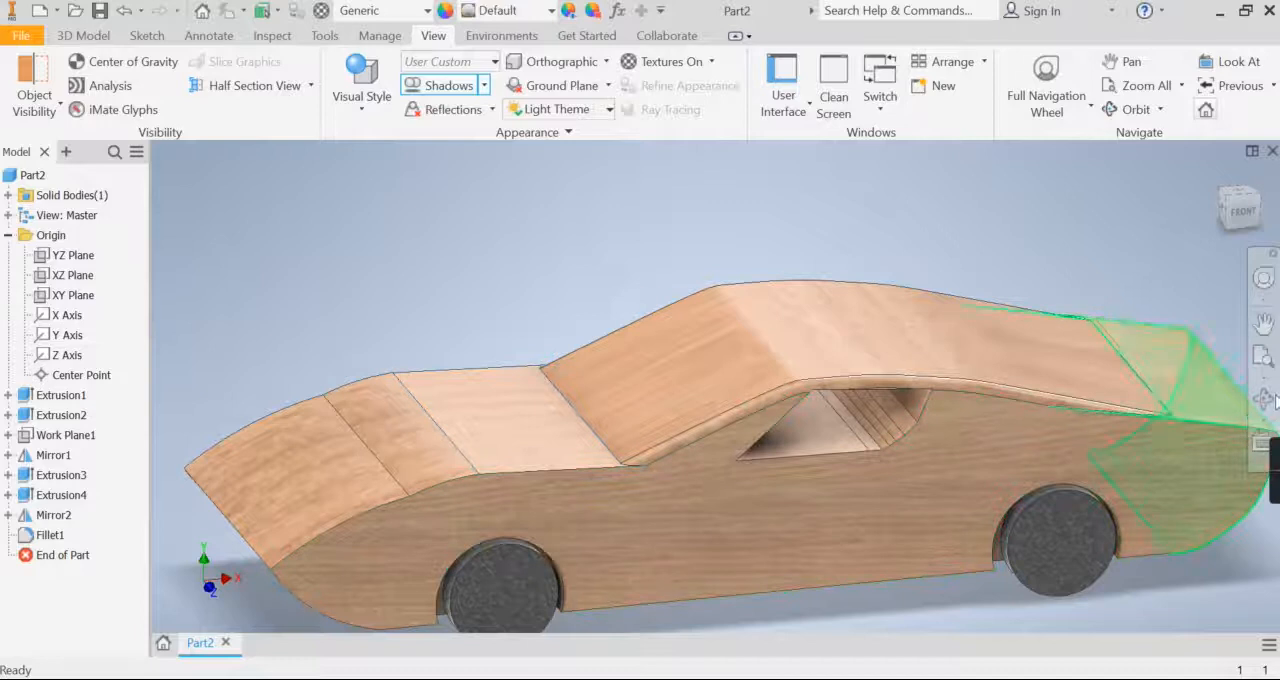
Step: Display the whole car in the Realistic visual style with perspective projection
{"action": "middle_click_drag", "start_coordinate": [1080, 411], "coordinate": [1041, 366]}
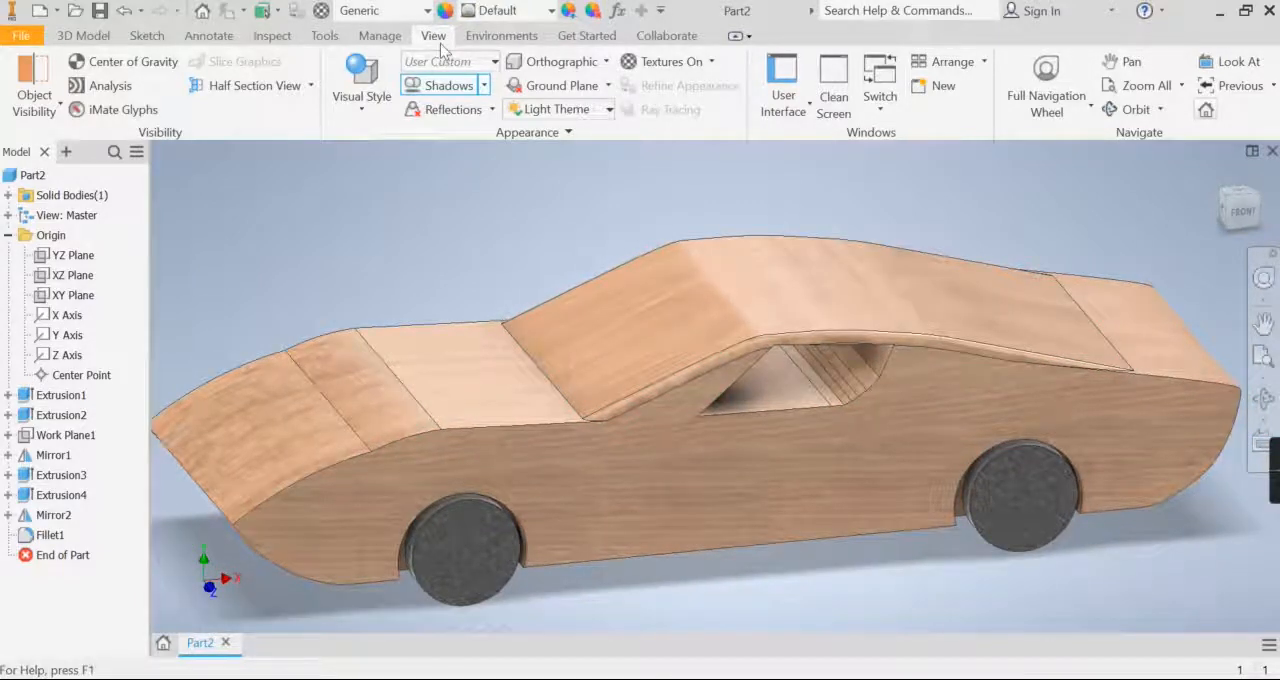
{"action": "left_click", "coordinate": [372, 102]}
{"action": "left_click", "coordinate": [387, 136]}
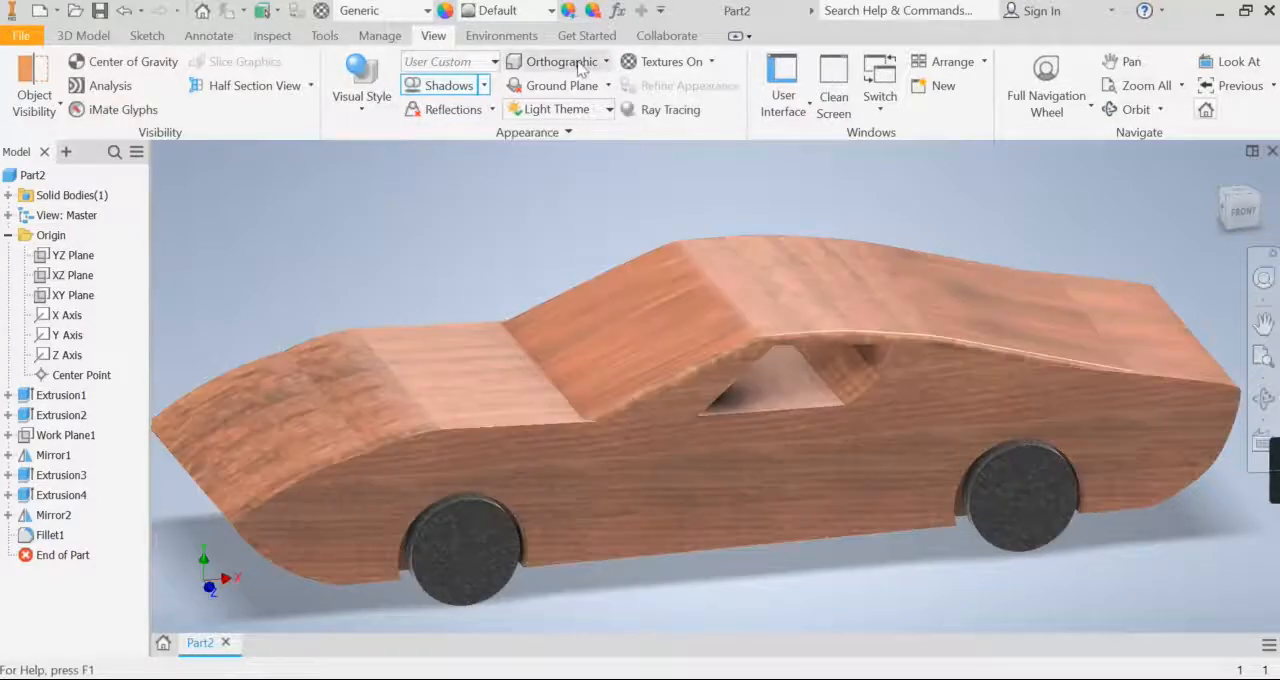
{"action": "left_click", "coordinate": [582, 66]}
{"action": "left_click", "coordinate": [549, 132]}
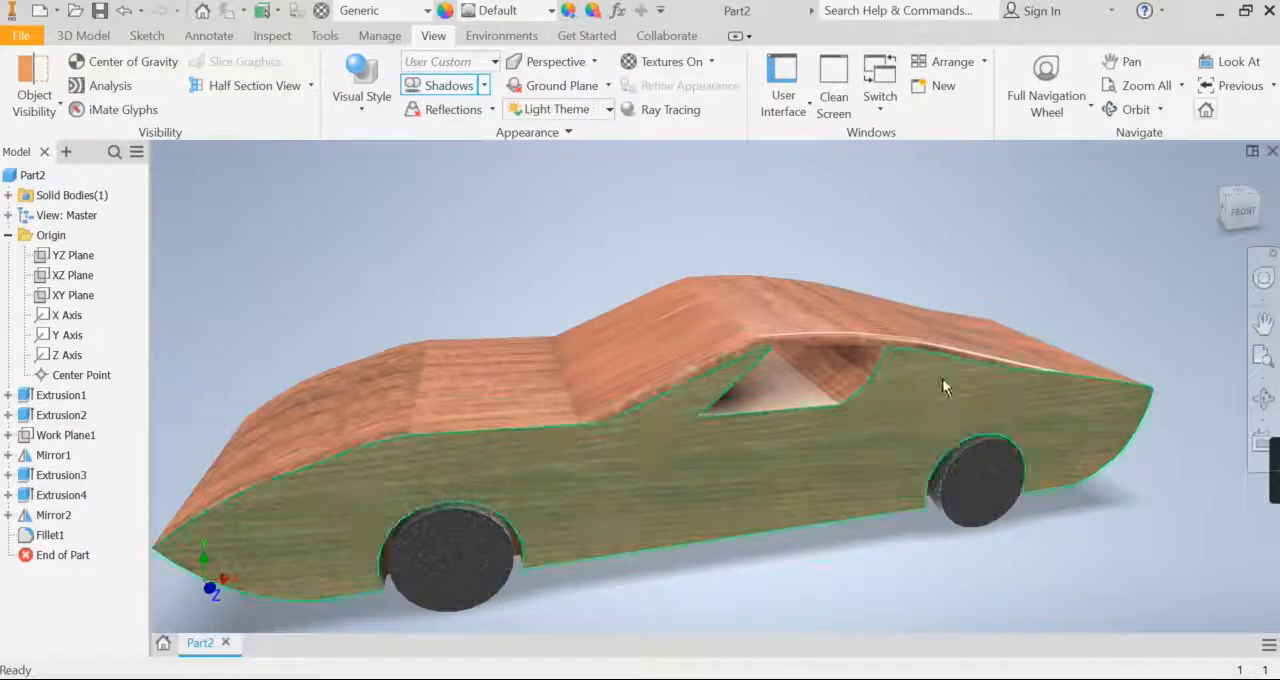
Step: Enable ray tracing with the car shown in a front three-quarter view
{"action": "left_click", "coordinate": [1264, 398]}
{"action": "left_click_drag", "start_coordinate": [677, 477], "coordinate": [698, 478]}
{"action": "left_click_drag", "start_coordinate": [576, 261], "coordinate": [561, 272]}
{"action": "middle_click_drag", "start_coordinate": [609, 376], "coordinate": [662, 350]}
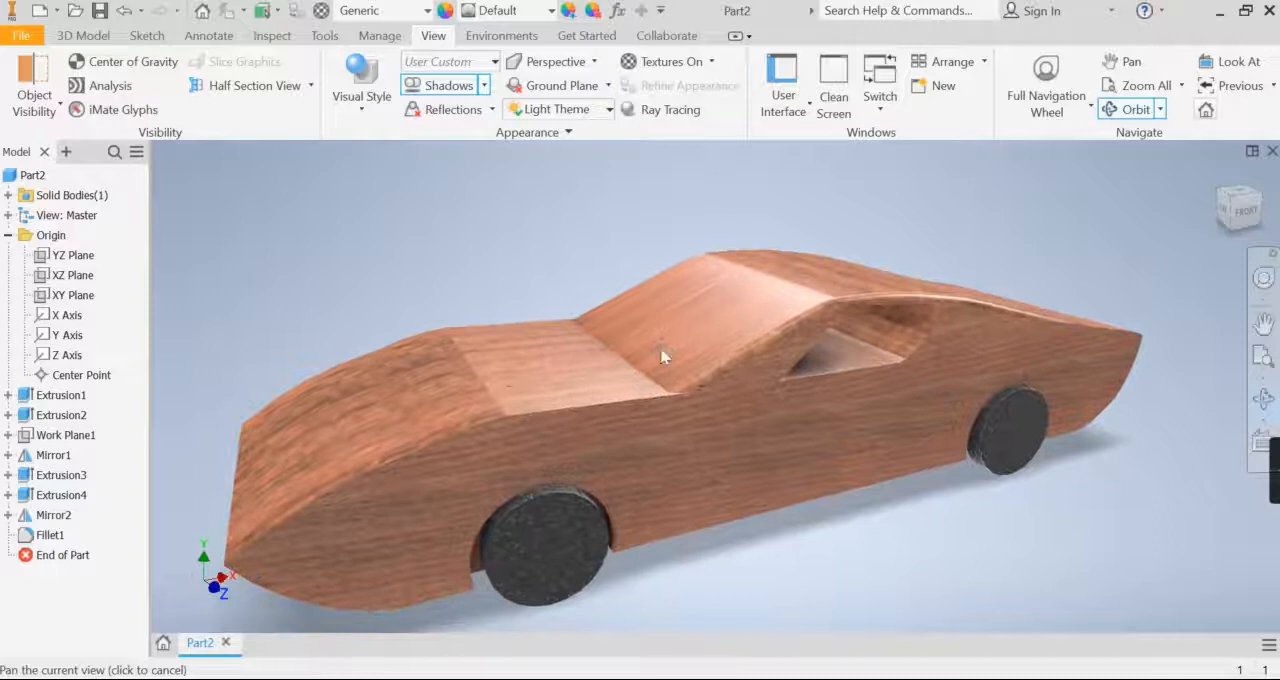
{"action": "left_click", "coordinate": [414, 87]}
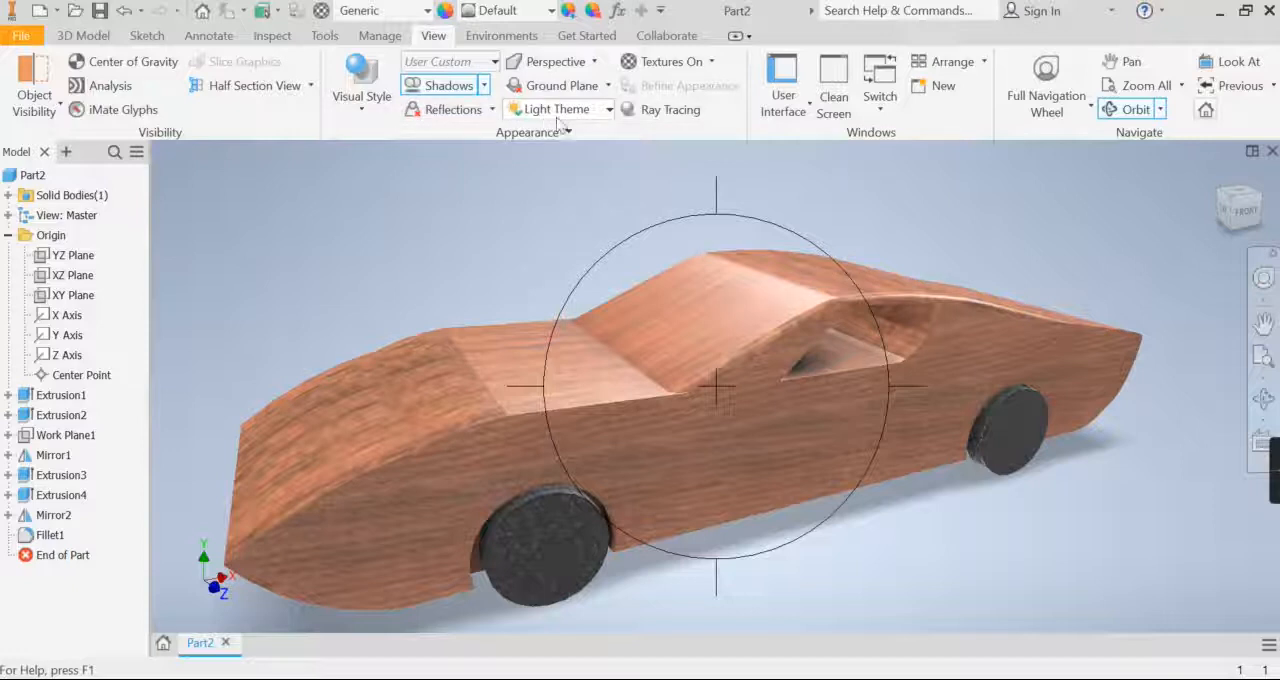
{"action": "left_click", "coordinate": [671, 113]}
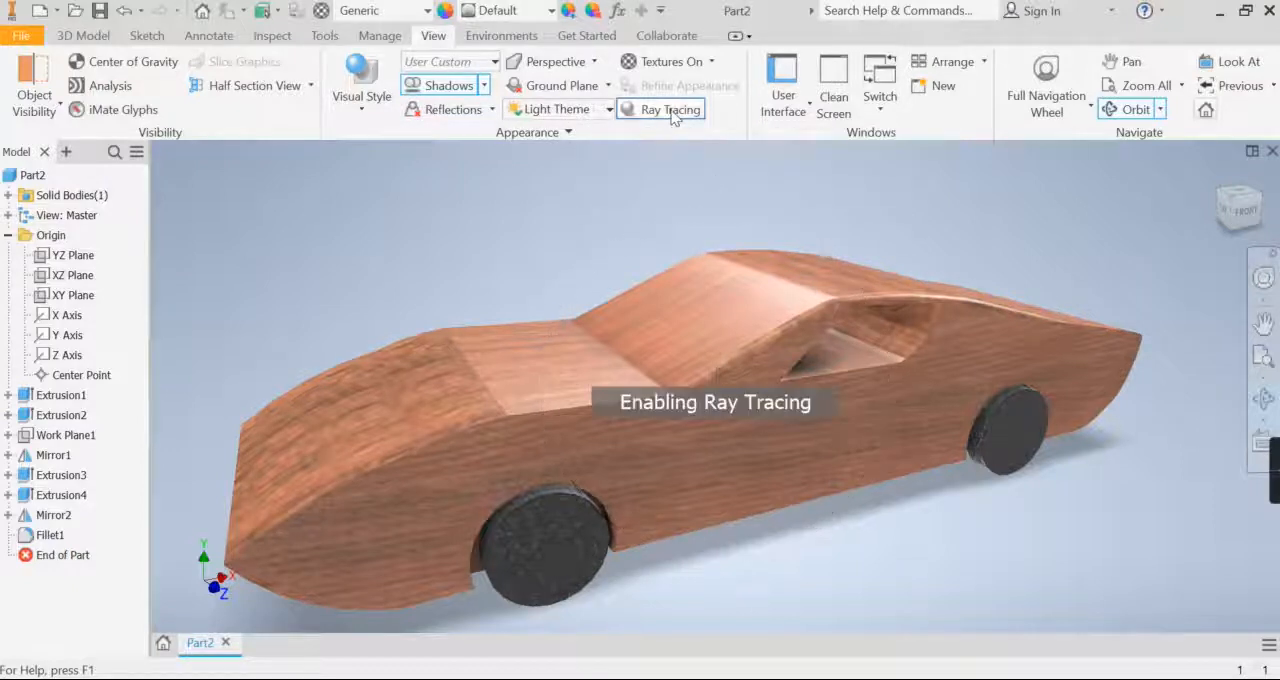